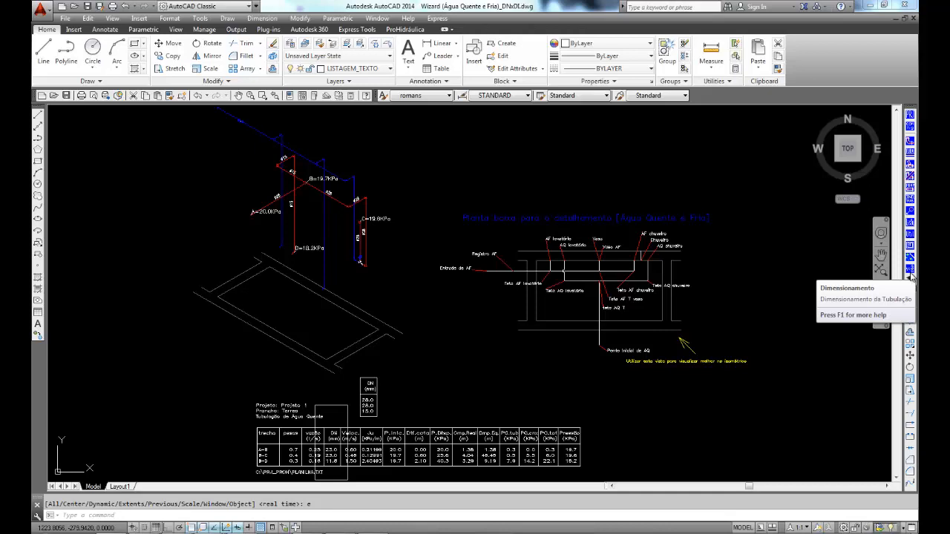
Step: Identify one Lavatório hot-water use point at the connection at the lower end of riser D
left_click(910, 273)
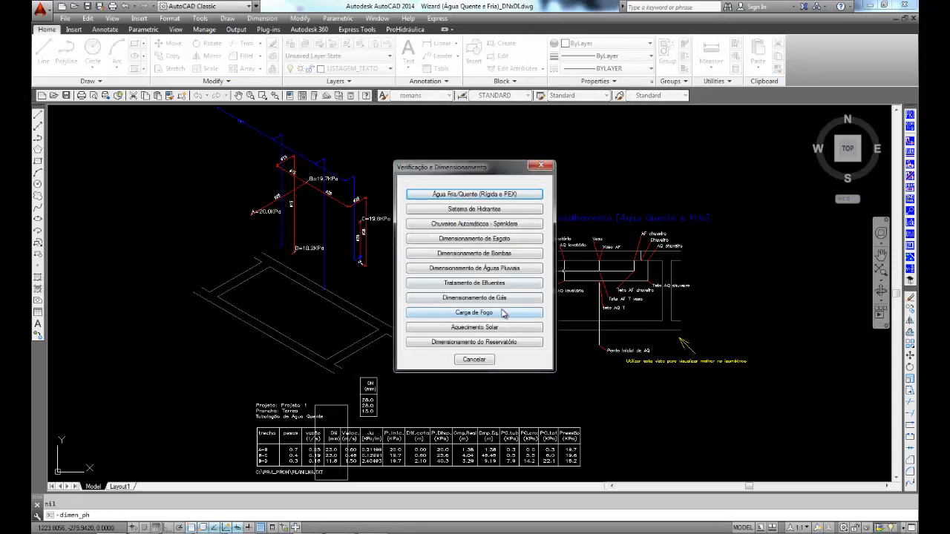
left_click(464, 195)
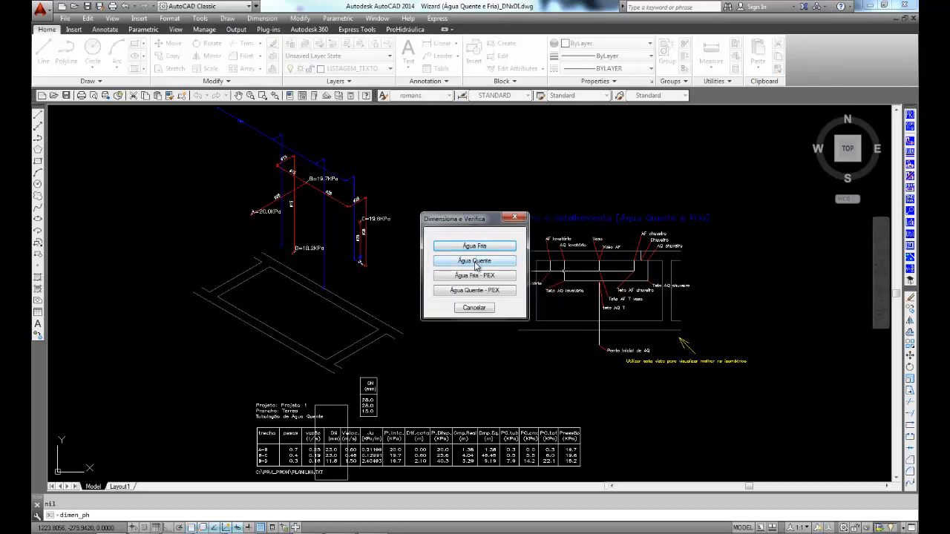
left_click(475, 261)
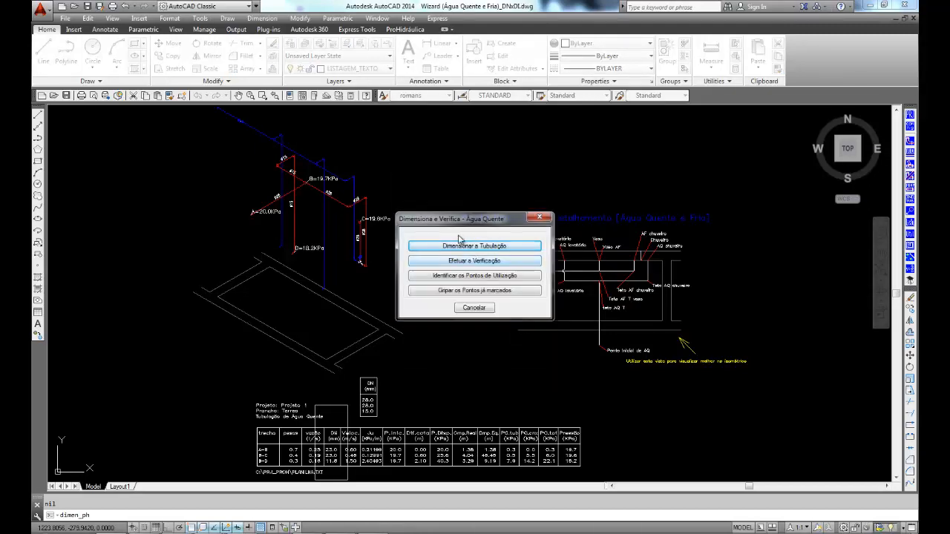
left_click(464, 277)
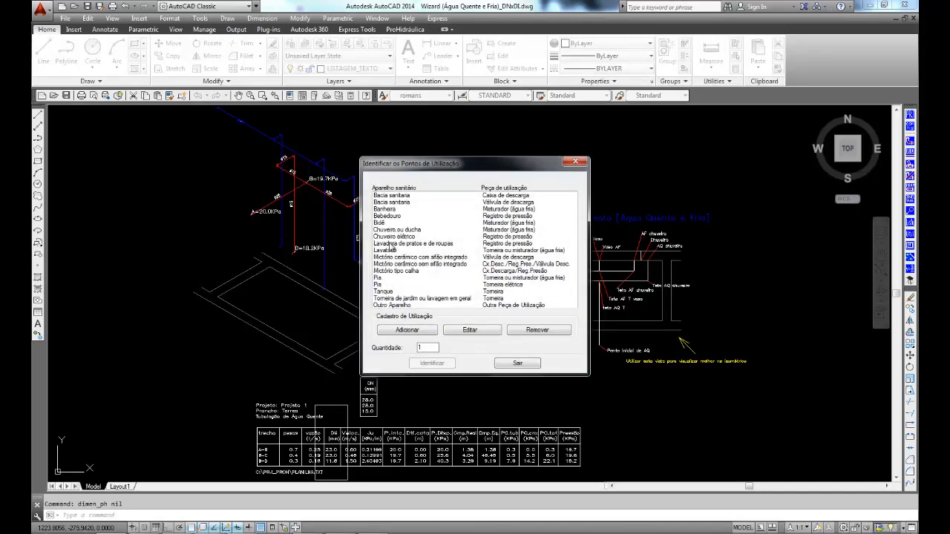
left_click(381, 251)
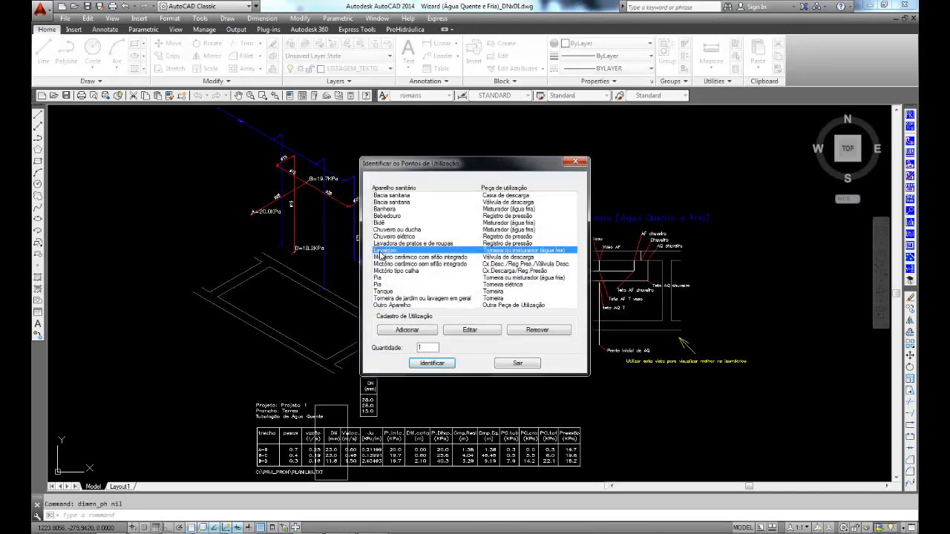
left_click(431, 363)
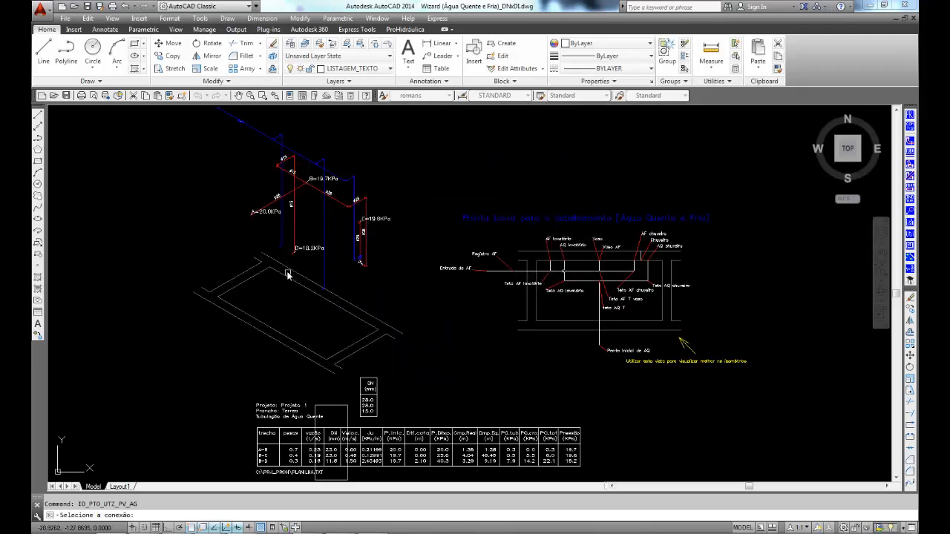
scroll(291, 266, "down", 3)
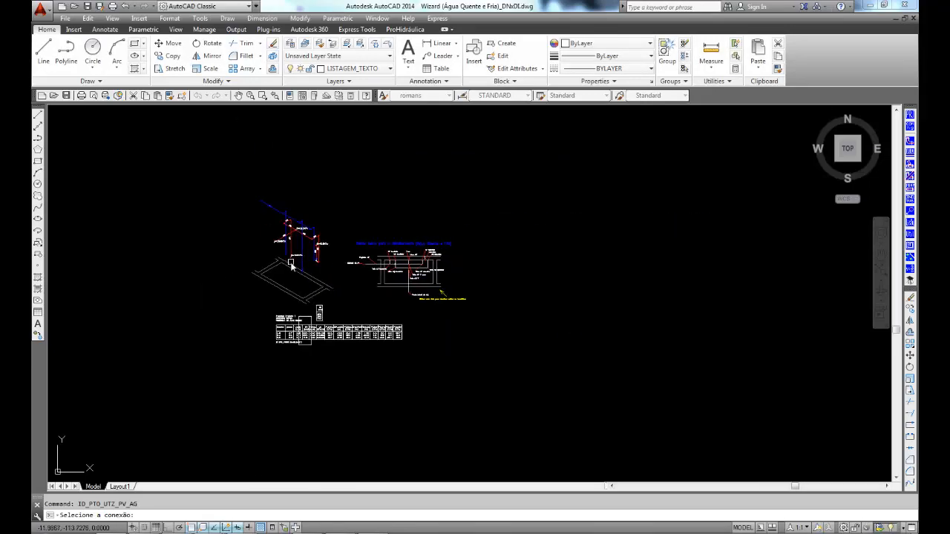
scroll(291, 266, "up", 1)
scroll(291, 265, "down", 1)
scroll(293, 262, "up", 4)
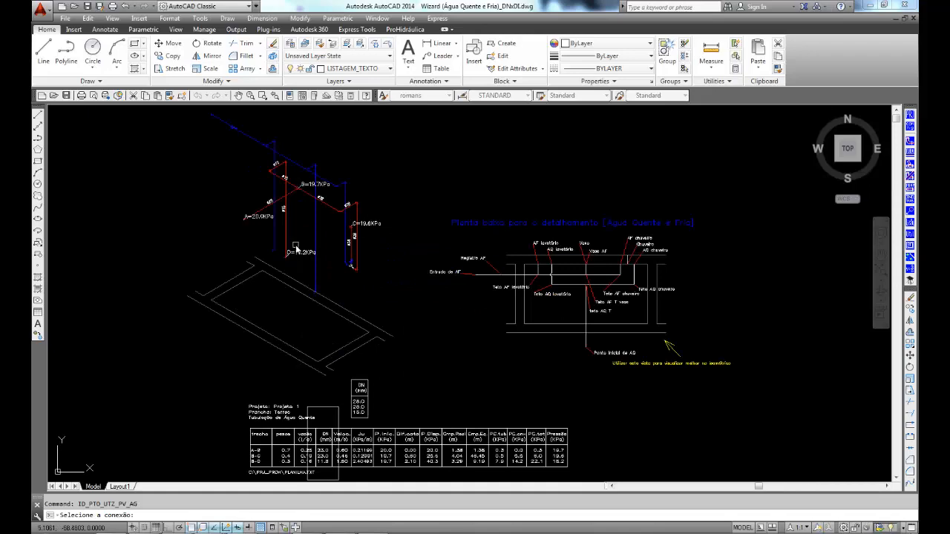
scroll(293, 262, "down", 1)
left_click(288, 263)
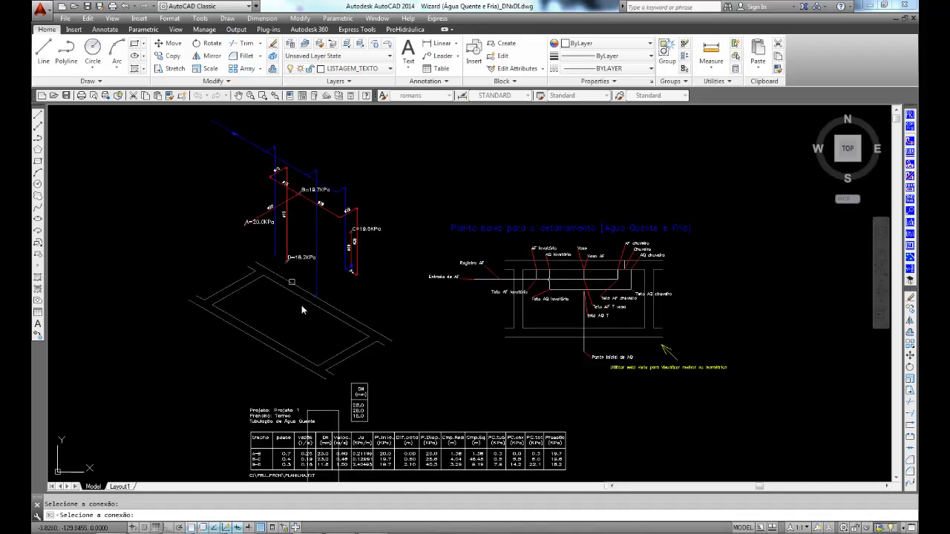
left_click(308, 324)
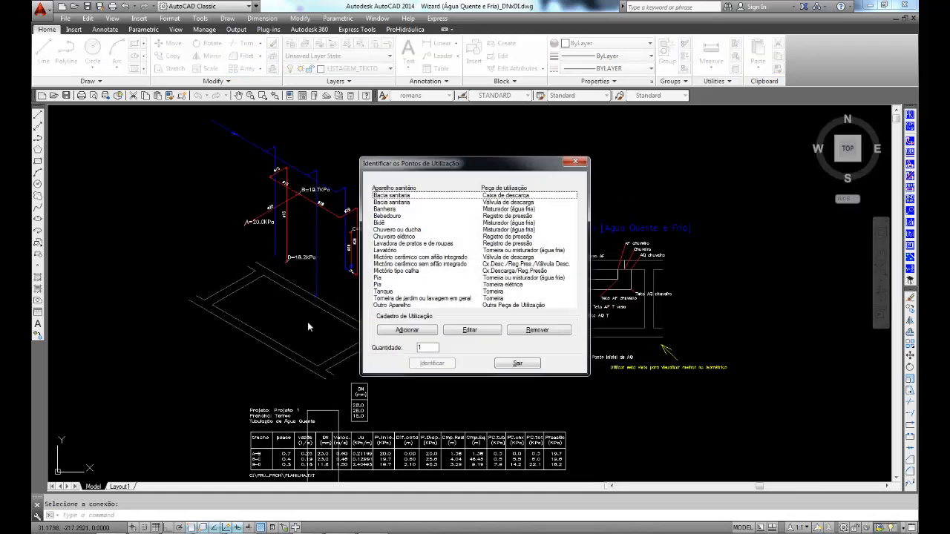
Step: Identify one Chuveiro ou ducha hot-water use point on the branch at C, and finish identifying use points
left_click(405, 231)
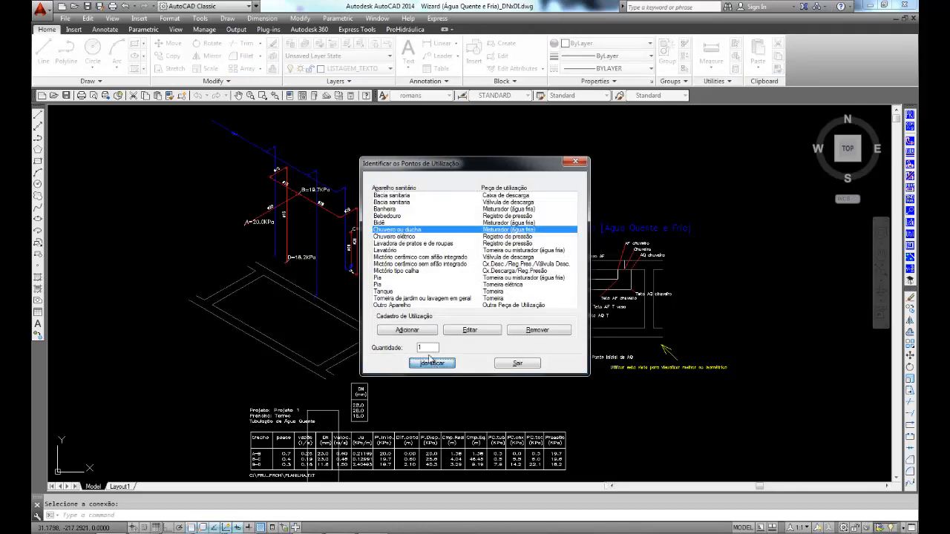
left_click(432, 363)
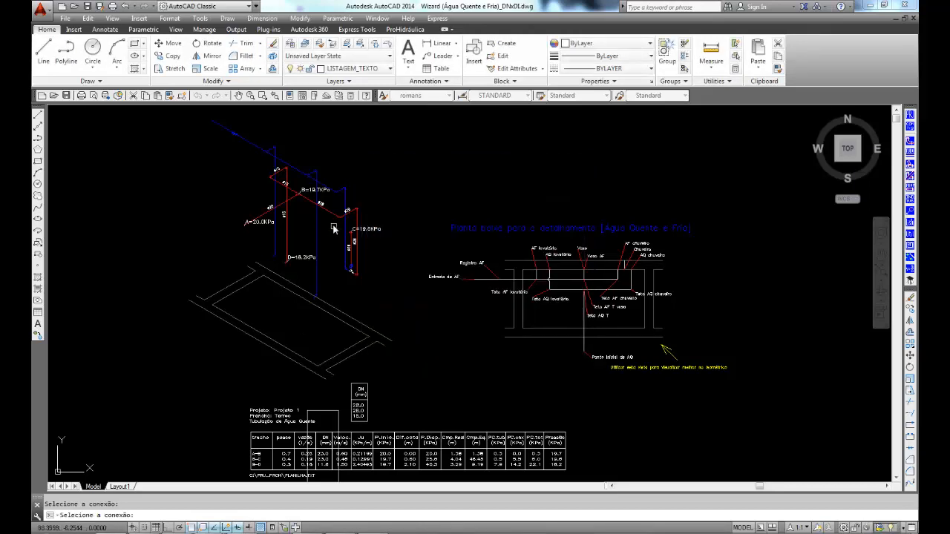
left_click(393, 275)
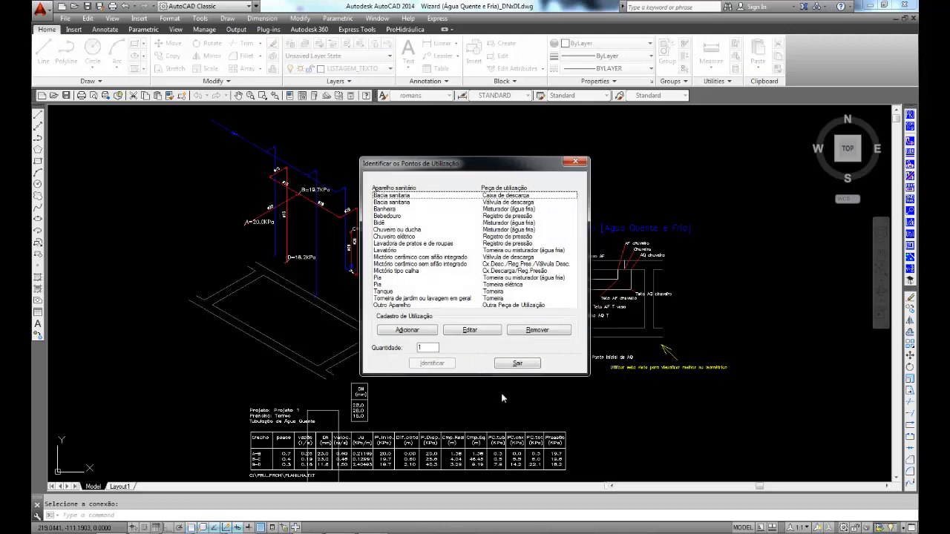
left_click(518, 364)
Step: Start the hot-water pipe sizing with all red pipes and fittings of the isometric, keeping every material and pipe type in the filter
left_click(910, 279)
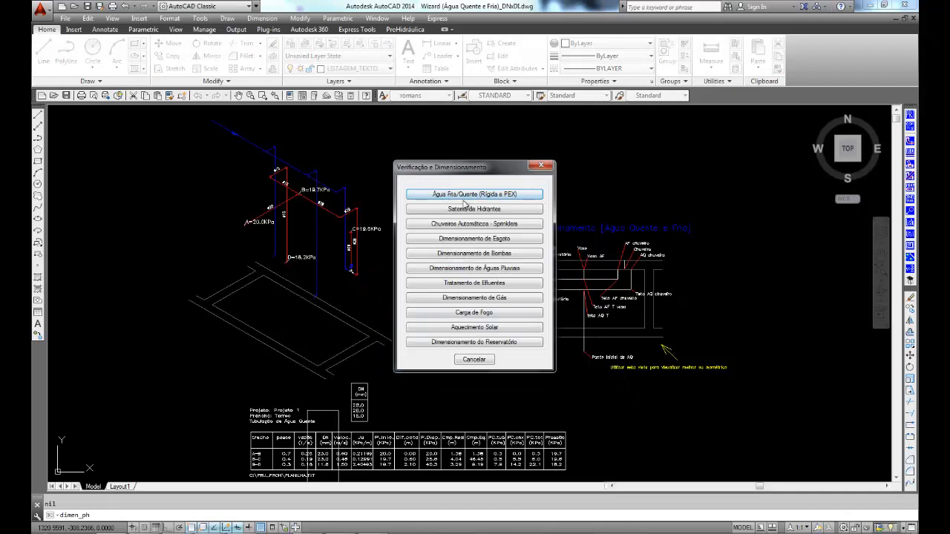
left_click(466, 195)
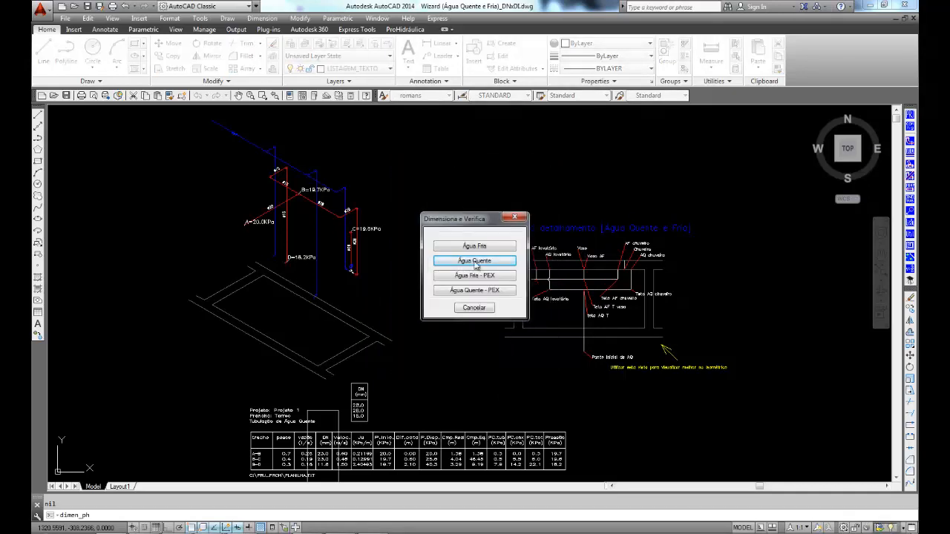
left_click(476, 265)
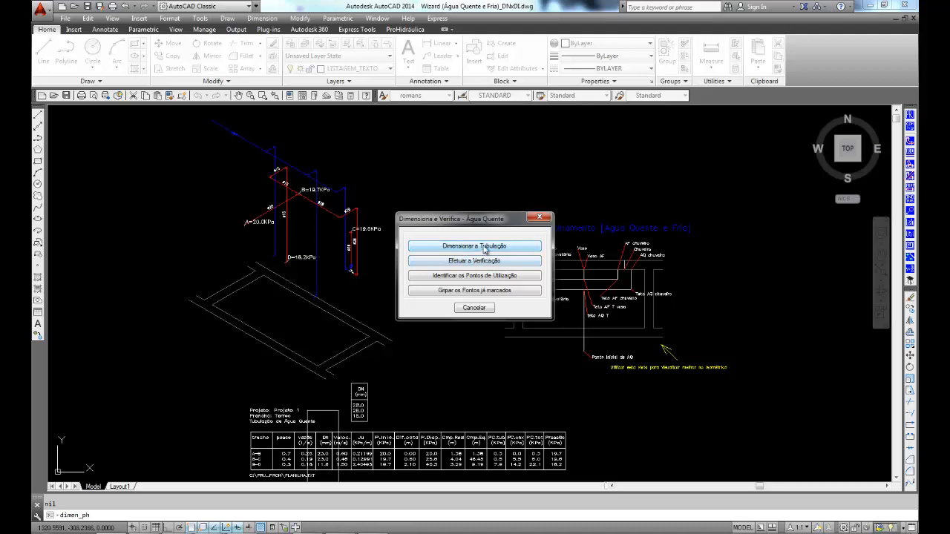
left_click(484, 247)
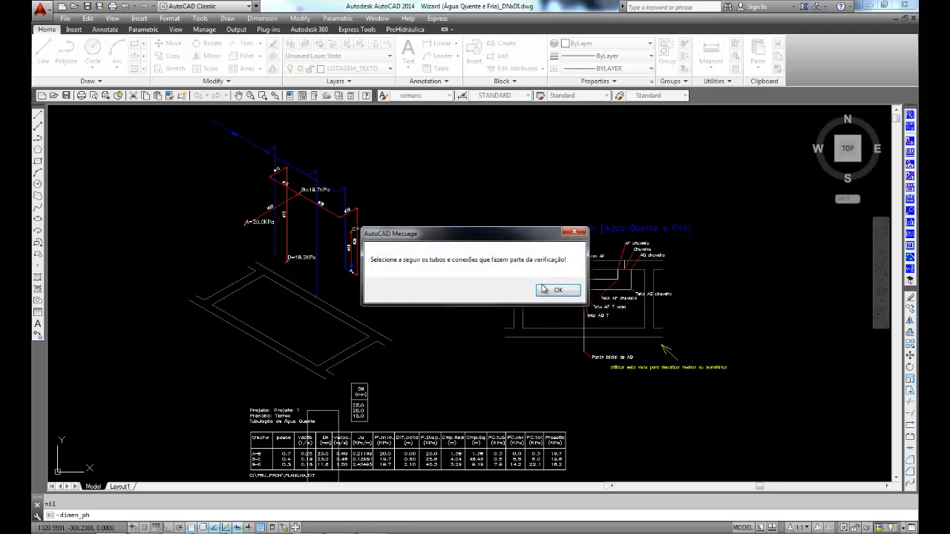
left_click(559, 291)
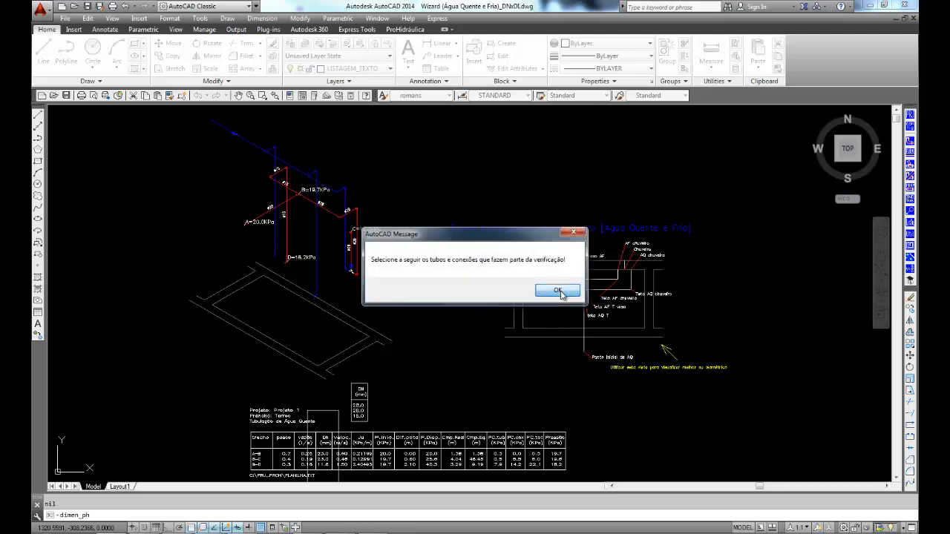
left_click(238, 228)
left_click(216, 205)
left_click(297, 271)
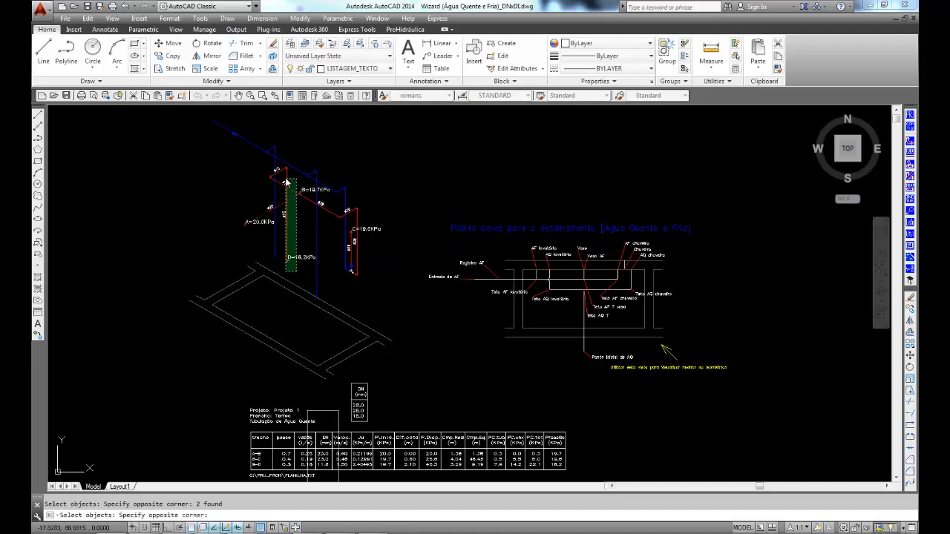
left_click(283, 183)
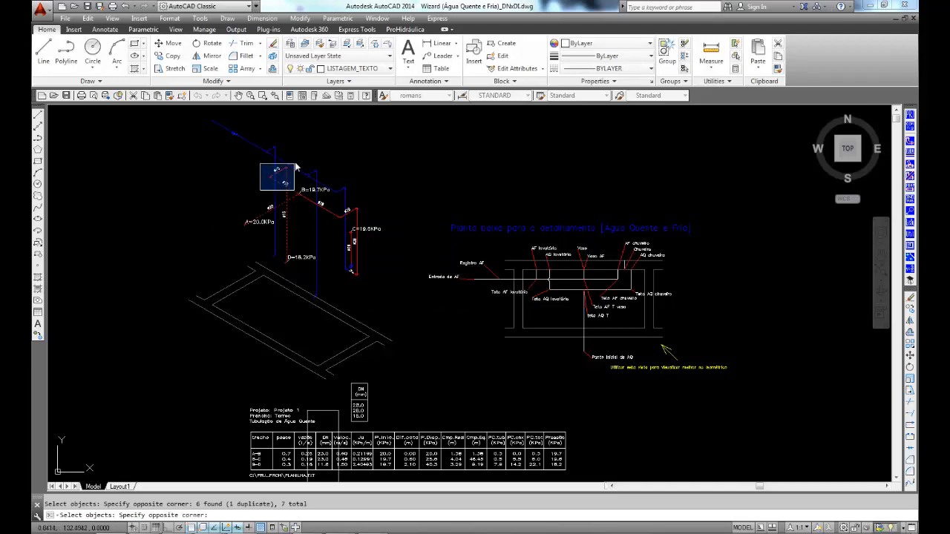
left_click(307, 209)
left_click(291, 187)
left_click(369, 199)
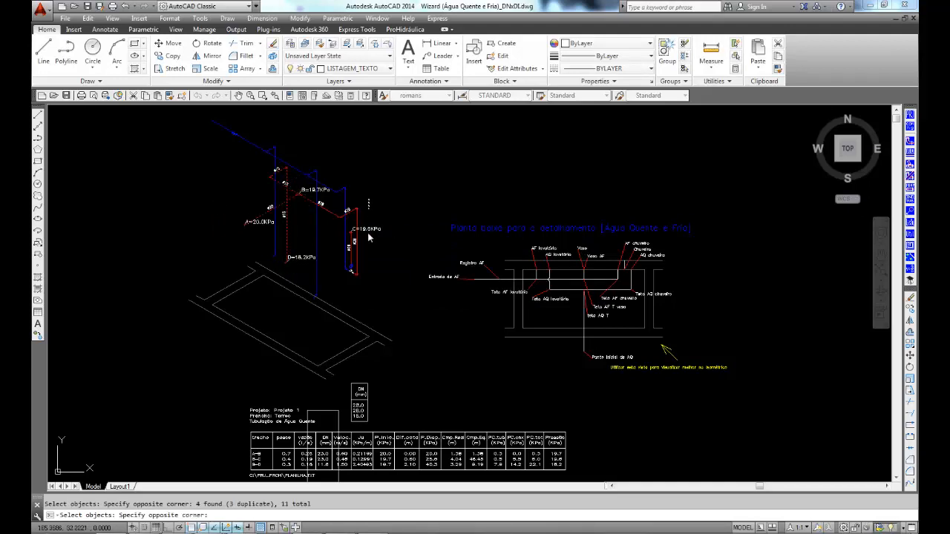
left_click(355, 282)
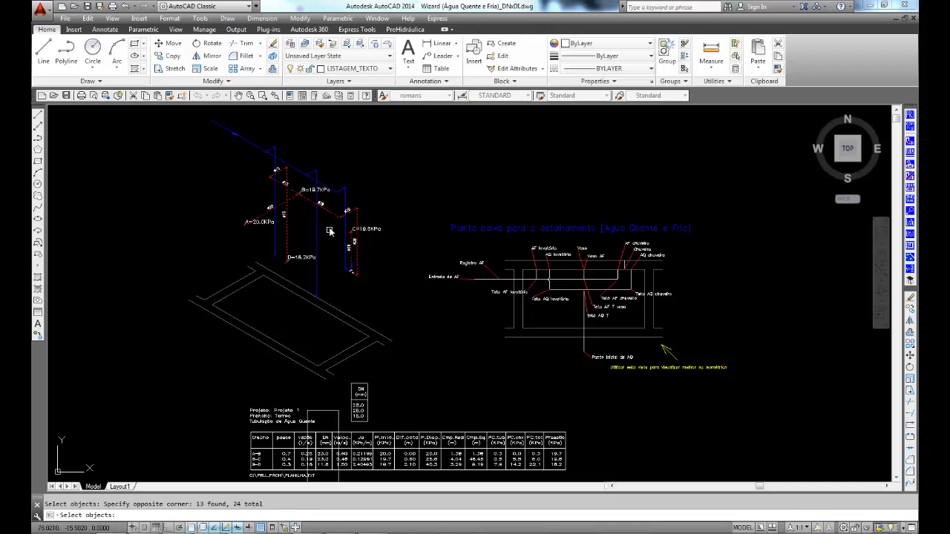
key("Return")
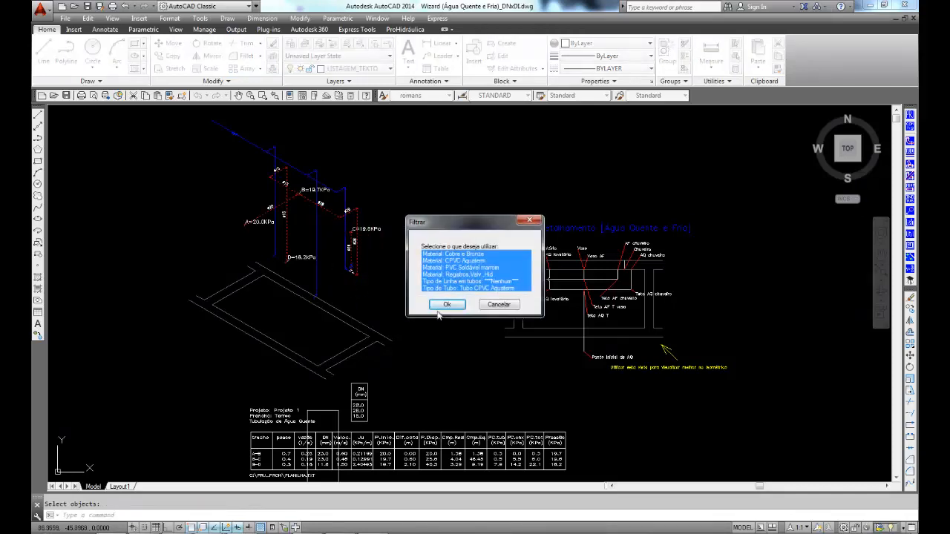
left_click(448, 305)
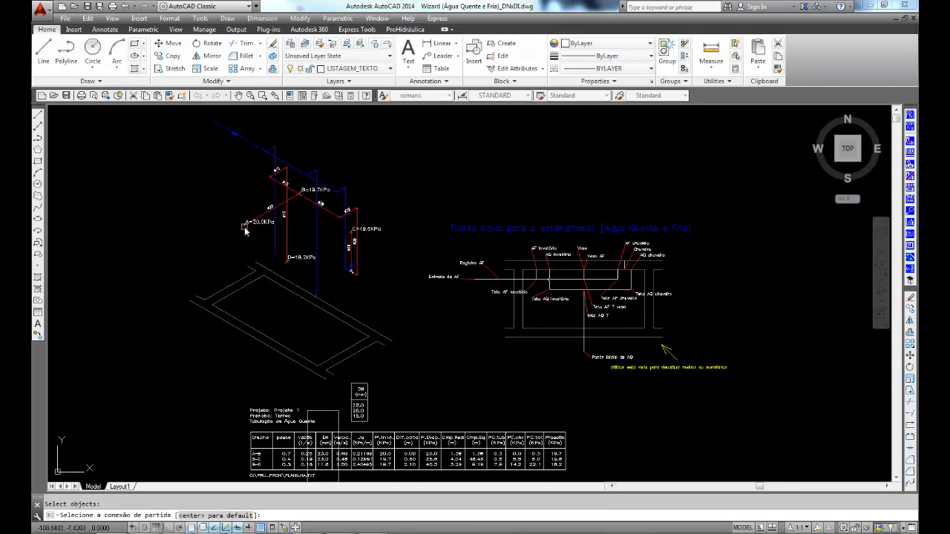
Step: Accept the default starting connection and the found paths, labelling the starting point A with varying letters
key("Return")
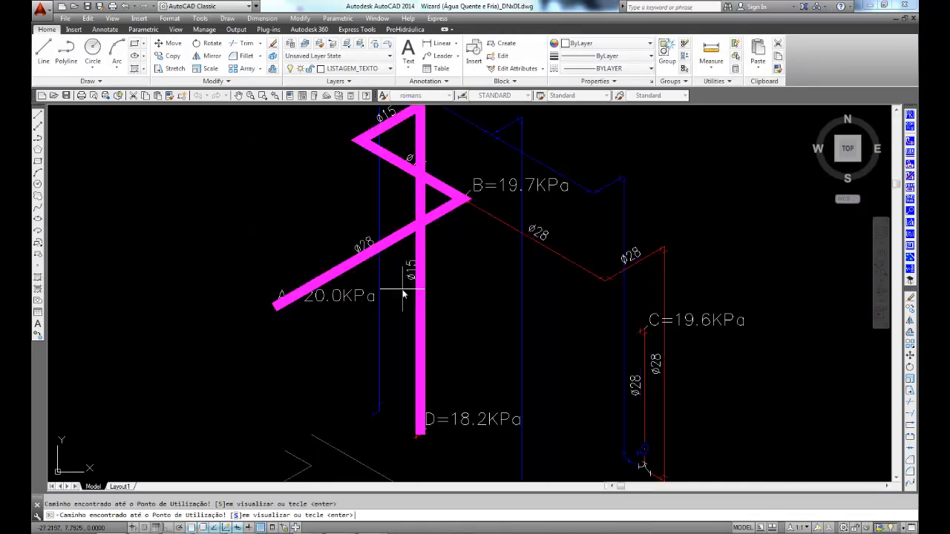
key("Return")
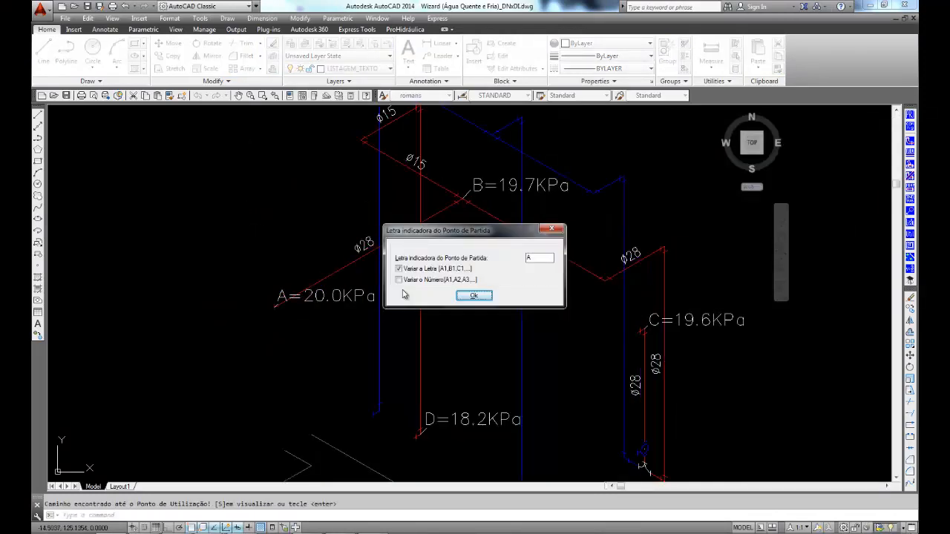
left_click(474, 296)
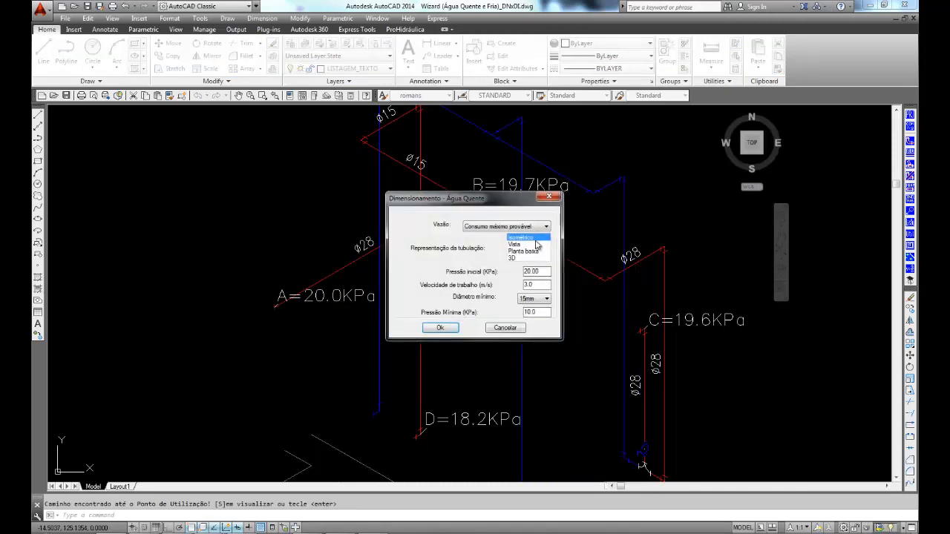
Step: Calculate the hot-water sizing with an initial pressure of 30 KPa and a minimum diameter of 15mm
double_click(545, 271)
type("30")
left_click(547, 298)
left_click(548, 307)
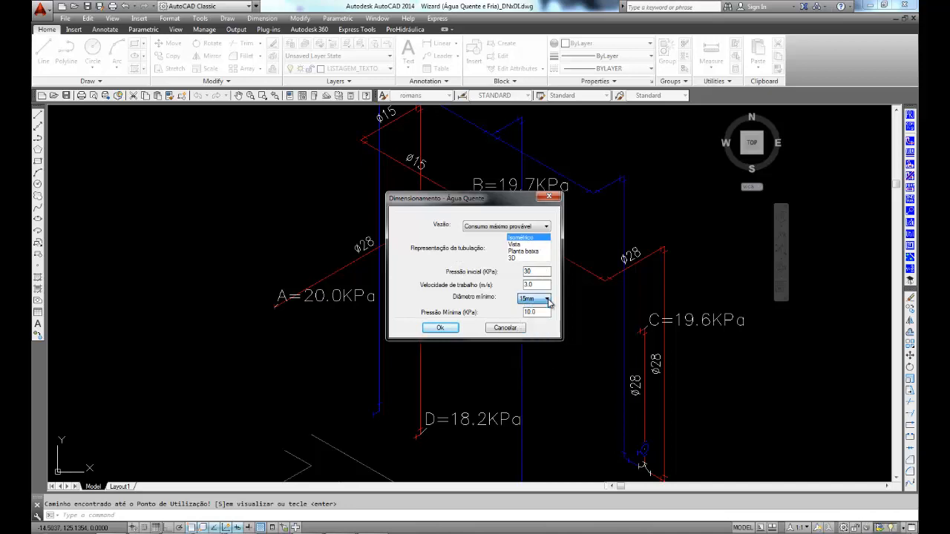
left_click(436, 328)
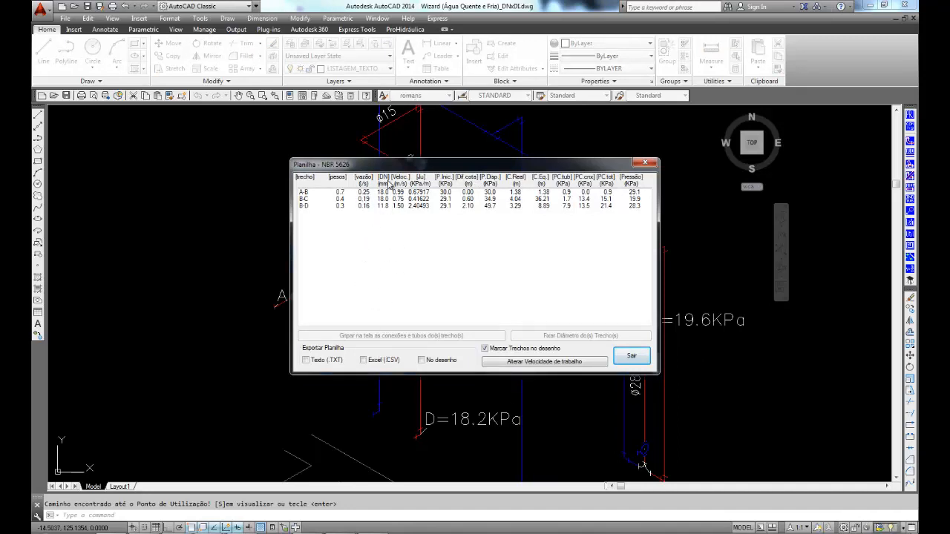
Step: Export the sizing sheet to the drawing and mark the segments with Identificador + Pressão
left_click(422, 360)
left_click(633, 359)
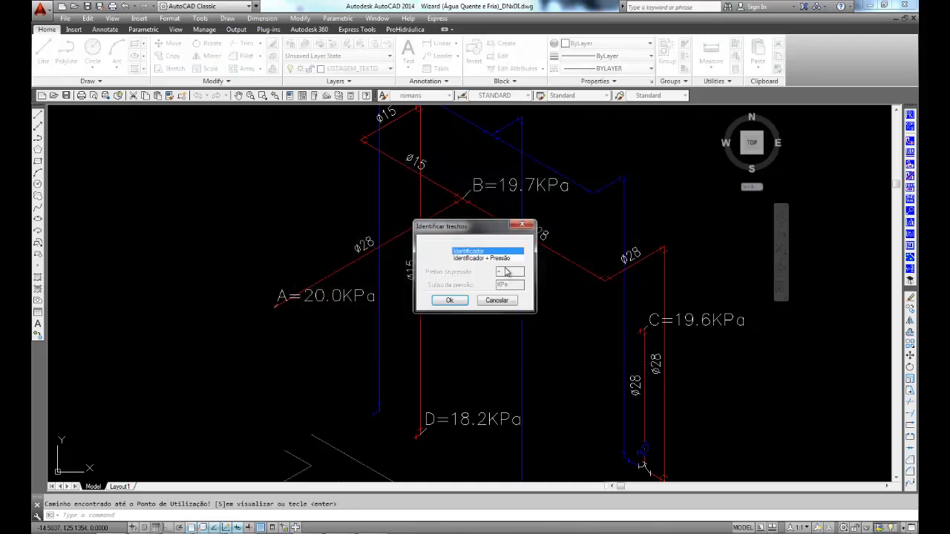
left_click(482, 258)
left_click(450, 301)
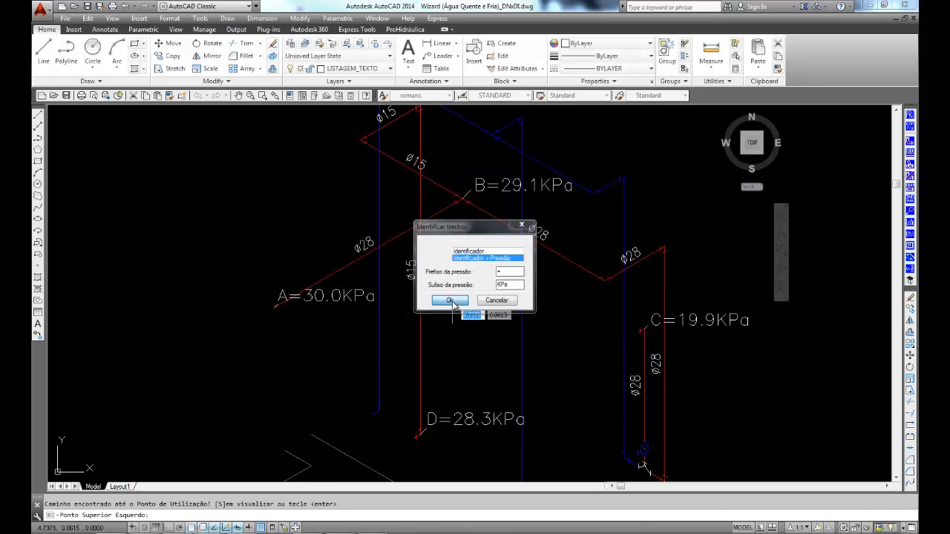
Step: Place the sizing table in the empty area below the existing table and assign the sizing result to the piping
scroll(489, 352, "up", 2)
scroll(494, 356, "down", 2)
middle_click_drag(391, 292, 272, 159)
mouse_move(480, 417)
middle_mouse_down()
mouse_move(298, 171)
mouse_move(288, 106)
middle_mouse_up()
middle_click_drag(253, 356, 283, 110)
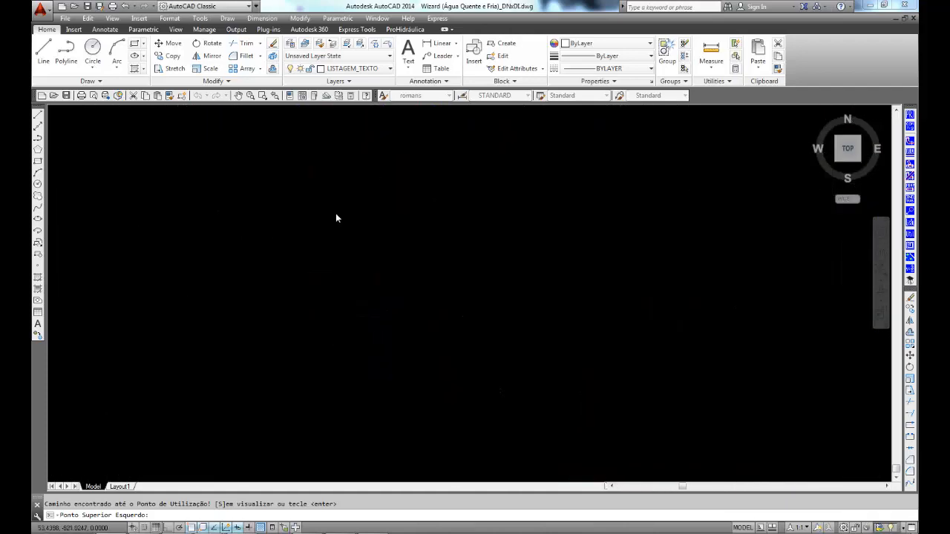
left_click(105, 313)
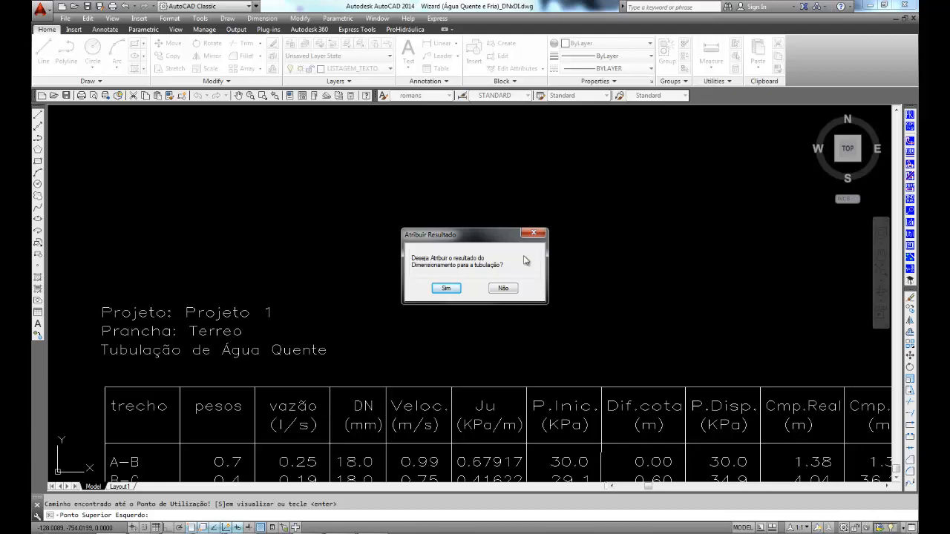
left_click(447, 289)
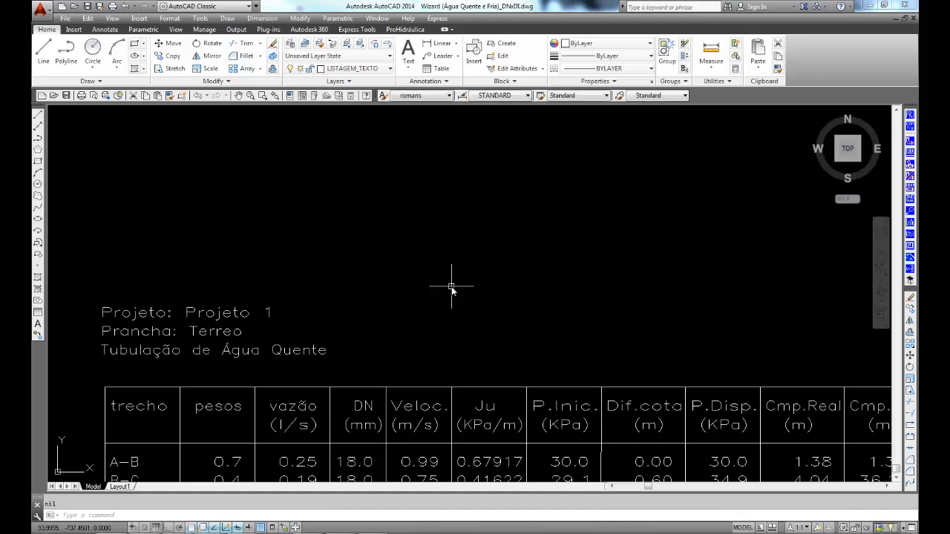
Step: Compare the DN column of the new sizing table with the diameter and pressure labels on the hot-water isometric
scroll(485, 283, "down", 2)
middle_click_drag(439, 295, 438, 468)
middle_click_drag(421, 292, 422, 397)
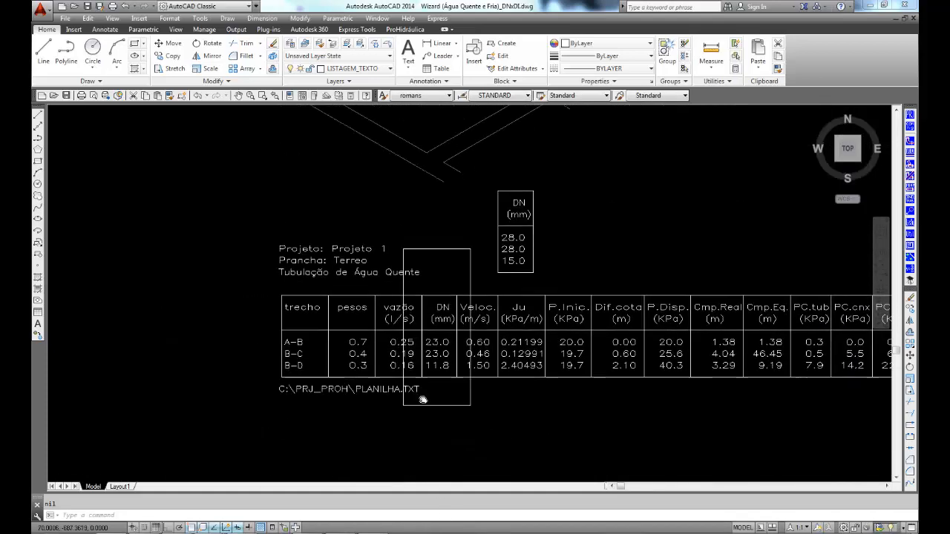
middle_click_drag(440, 269, 436, 455)
middle_click_drag(399, 128, 381, 280)
middle_click_drag(381, 208, 353, 344)
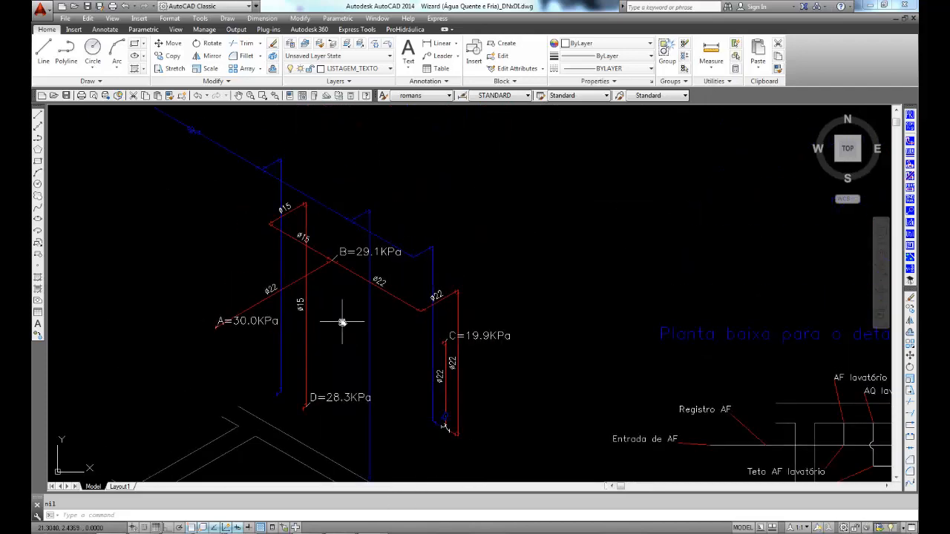
middle_click_drag(421, 439, 321, 255)
scroll(328, 379, "down", 4)
middle_click_drag(368, 428, 345, 244)
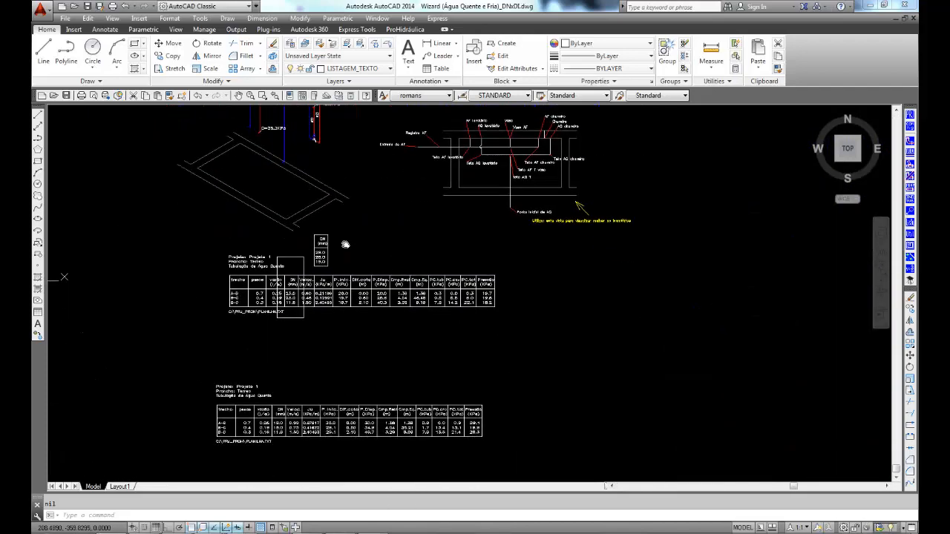
scroll(291, 432, "up", 6)
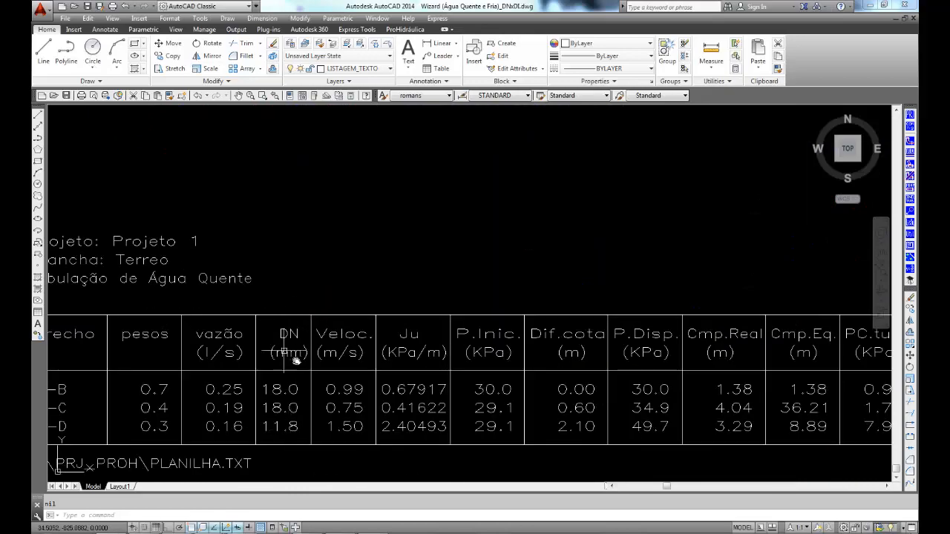
scroll(354, 244, "down", 4)
mouse_move(333, 218)
middle_mouse_down()
mouse_move(364, 363)
mouse_move(355, 451)
middle_mouse_up()
middle_click_drag(342, 173, 368, 385)
scroll(367, 385, "up", 2)
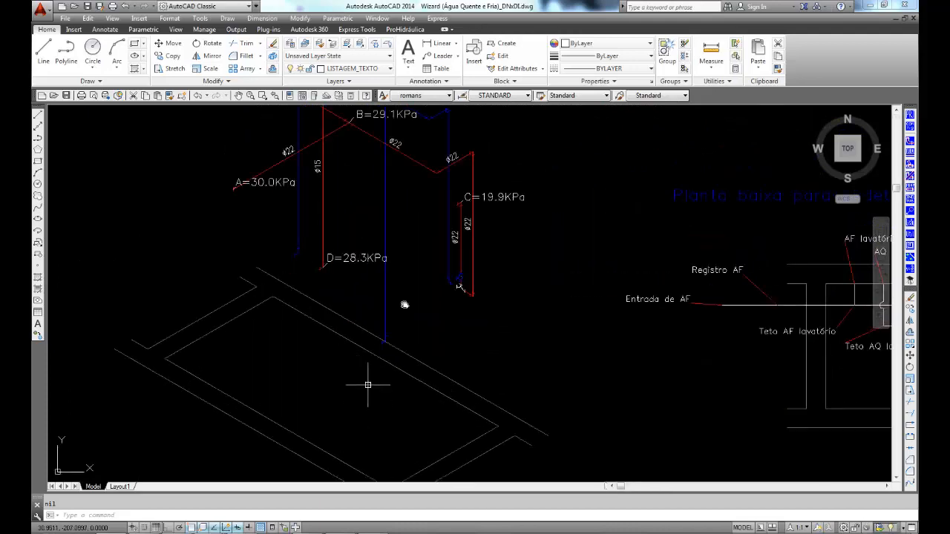
middle_click_drag(423, 196, 428, 305)
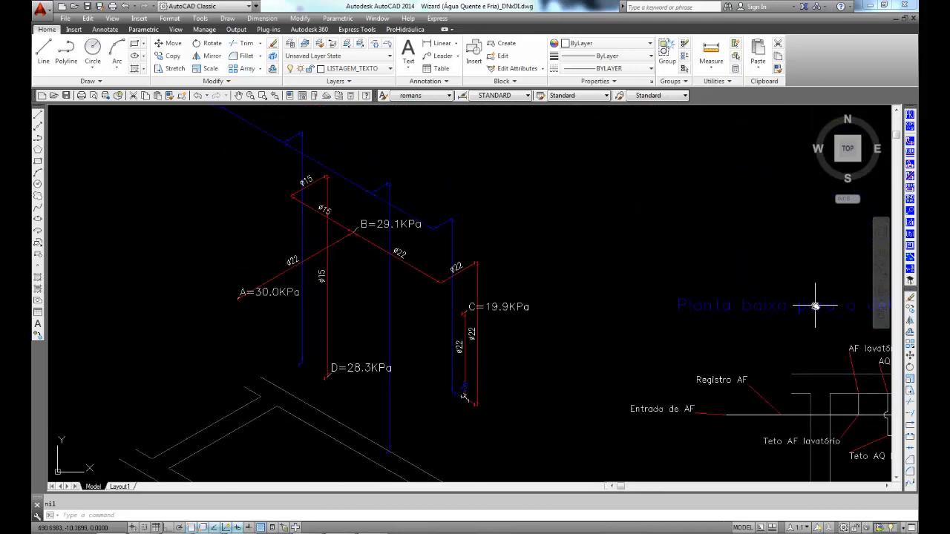
mouse_move(815, 305)
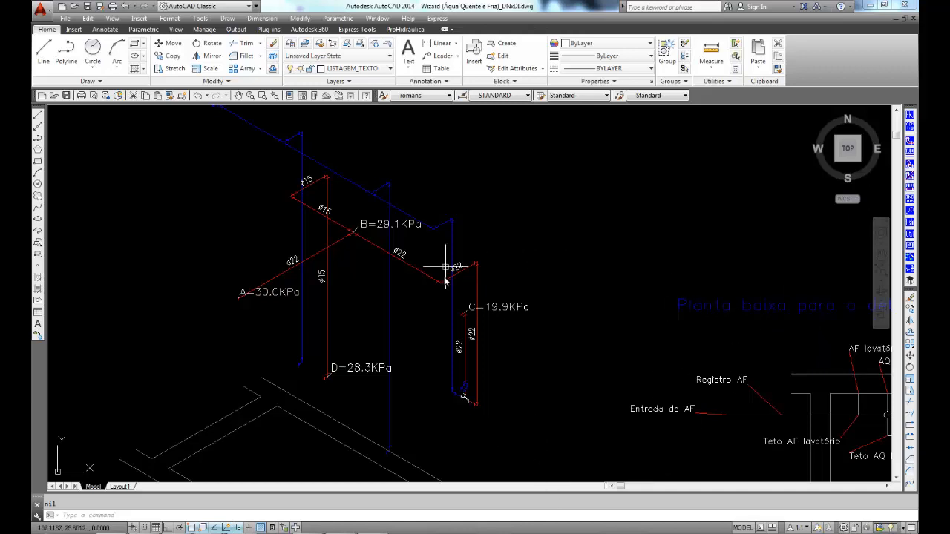
Step: Check the internal and external diameters registered for the 15mm CPVC Aquaterm pipe in the advanced material settings
left_click(910, 127)
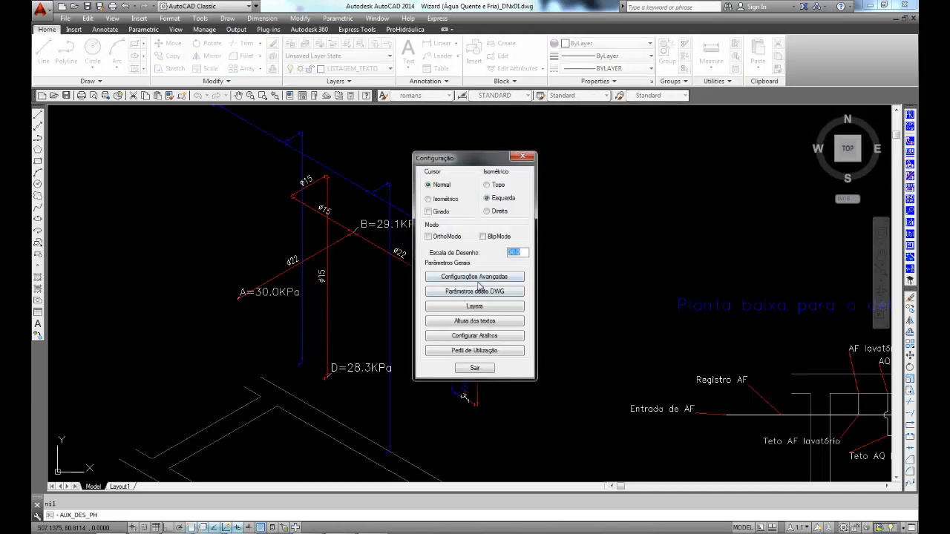
left_click(482, 278)
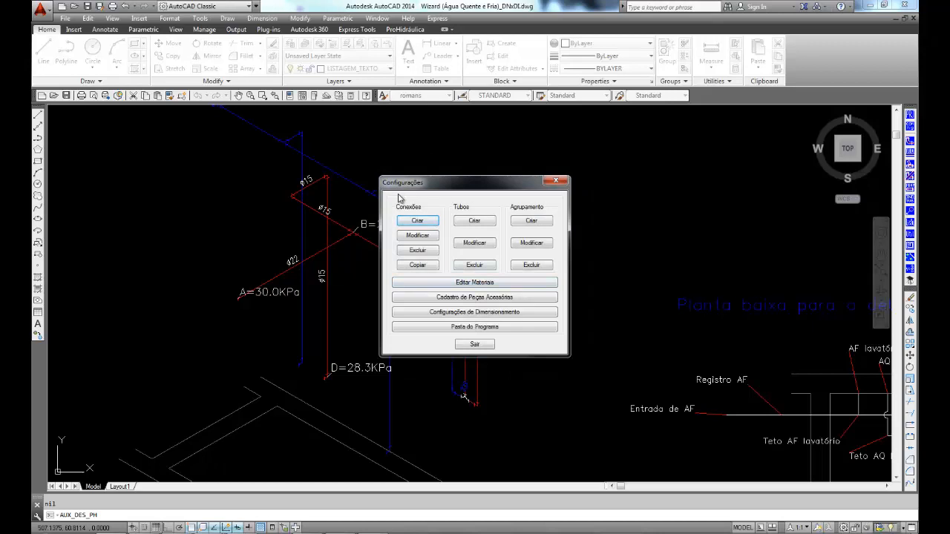
left_click(479, 287)
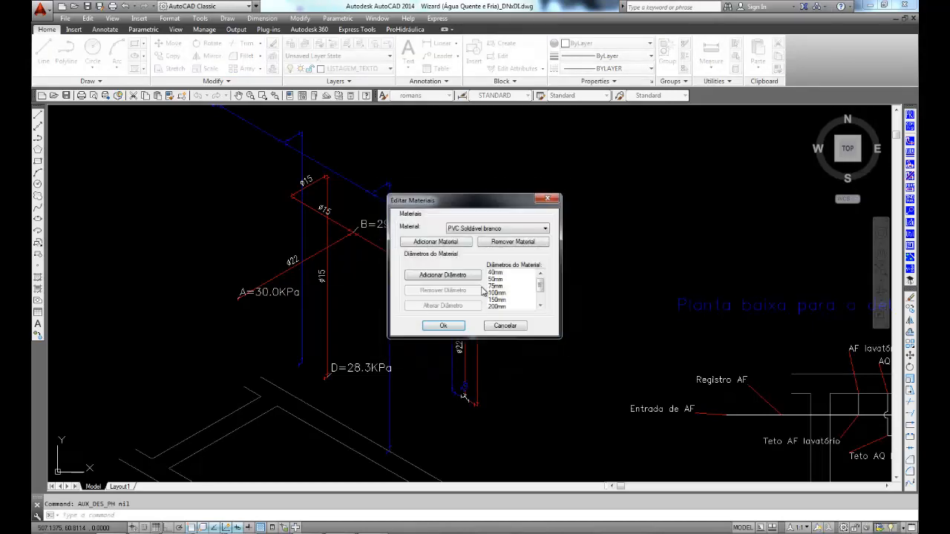
left_click(545, 229)
left_click(514, 261)
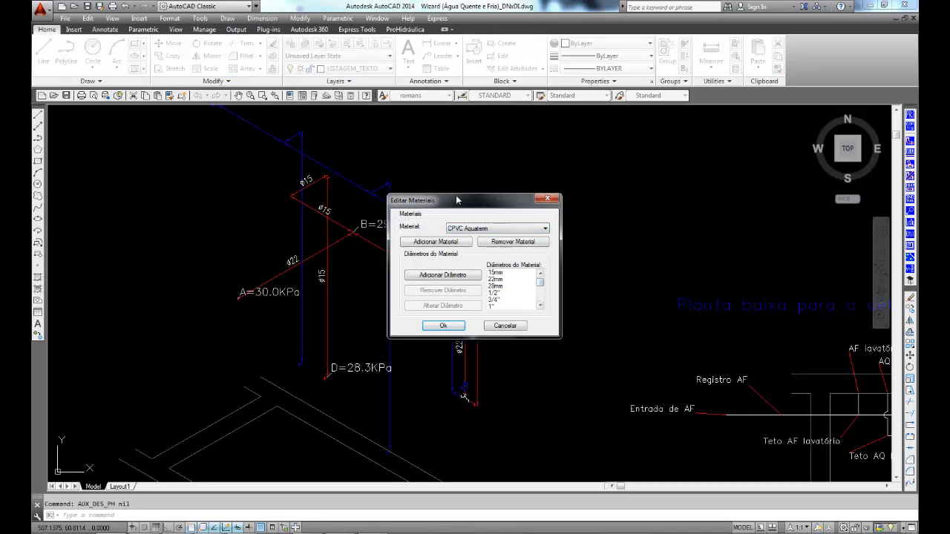
left_click(495, 273)
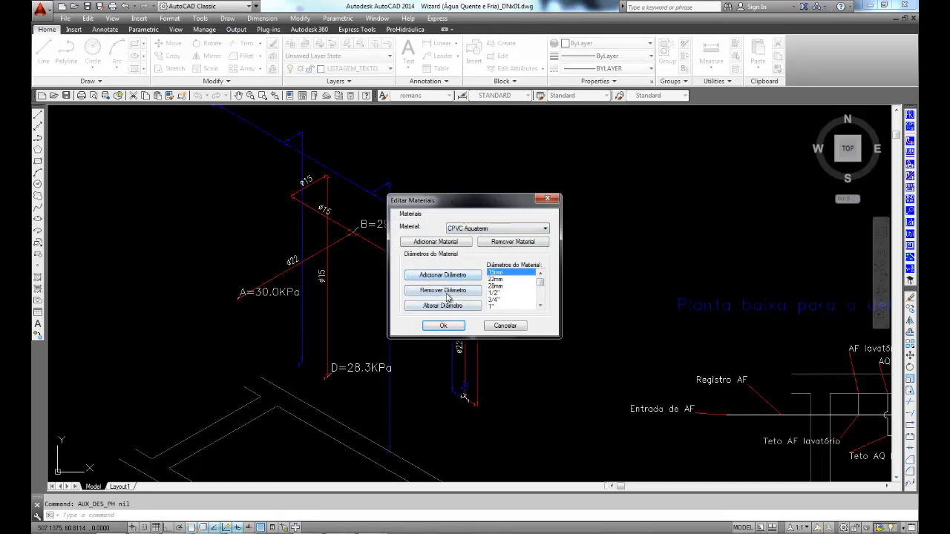
left_click(447, 306)
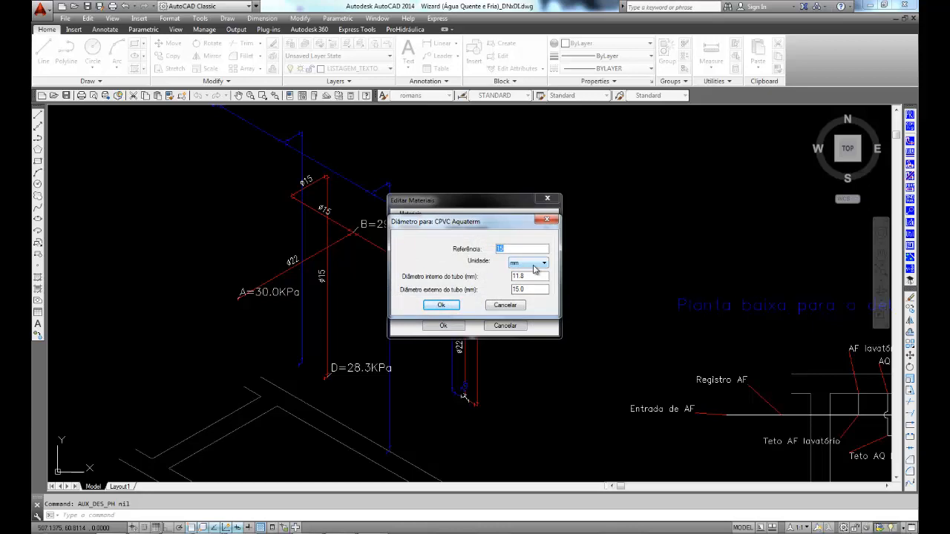
left_click(511, 306)
Step: Check the internal diameter registered for the 22mm CPVC Aquaterm pipe and close the material editor
left_click(499, 279)
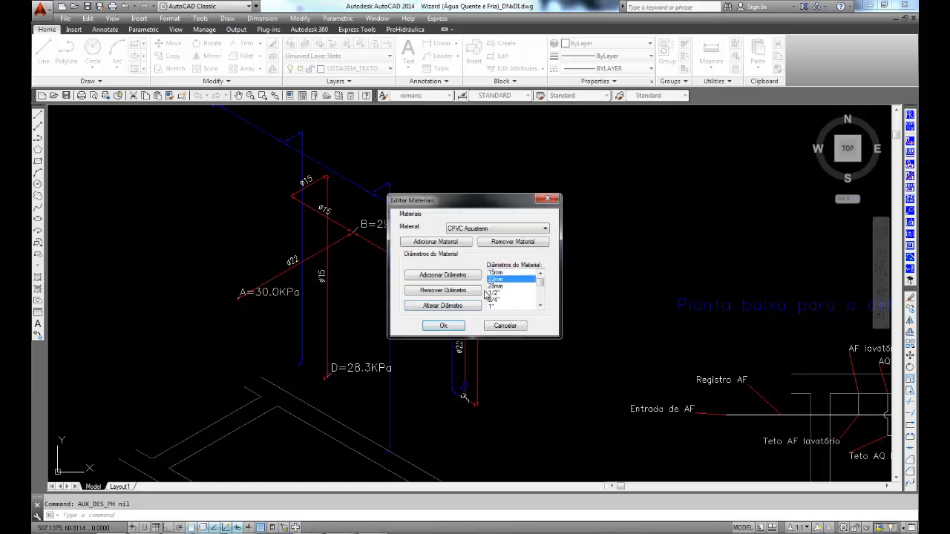
left_click(445, 306)
left_click_drag(502, 278, 488, 286)
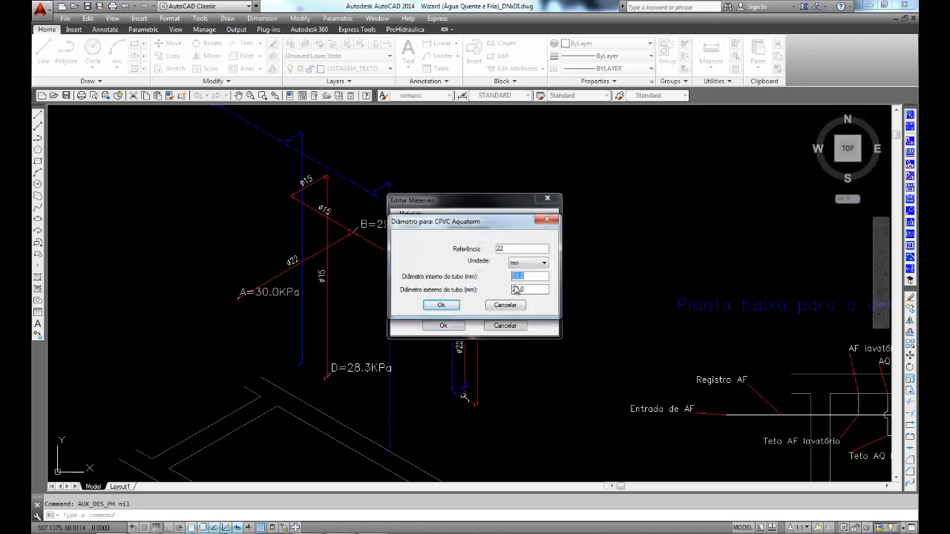
left_click(509, 306)
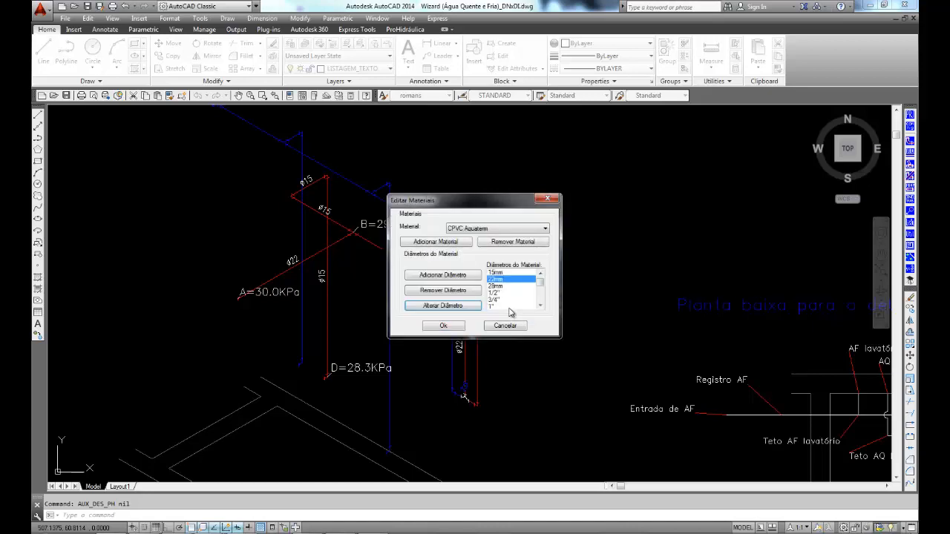
left_click(428, 326)
Step: Review the DN values in the new sizing table and inspect the properties of the cold-water inlet pipe without modifying them
scroll(390, 343, "down", 6)
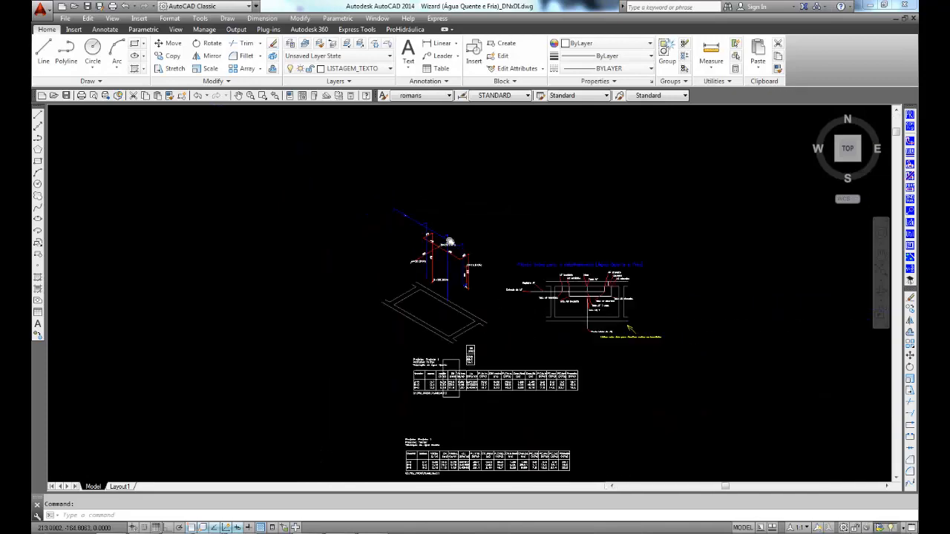
scroll(390, 343, "up", 6)
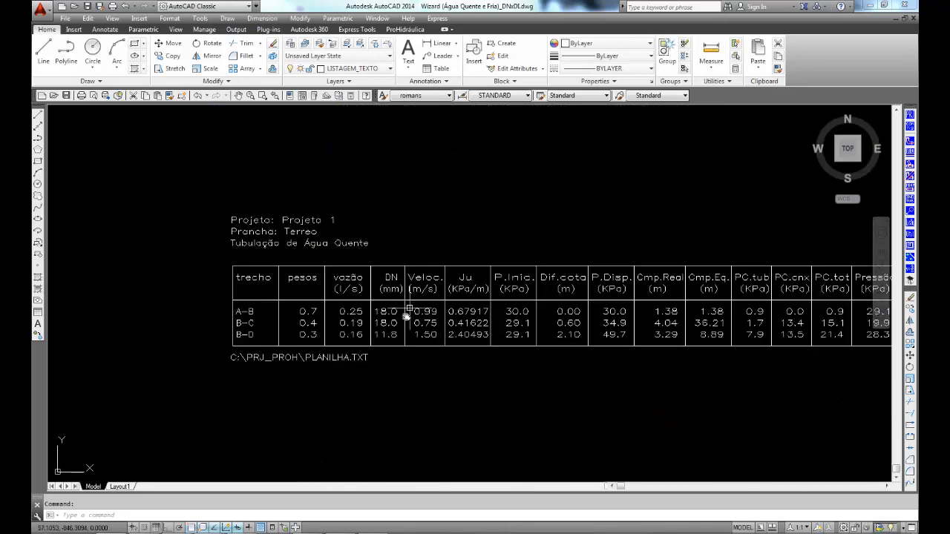
scroll(431, 179, "down", 5)
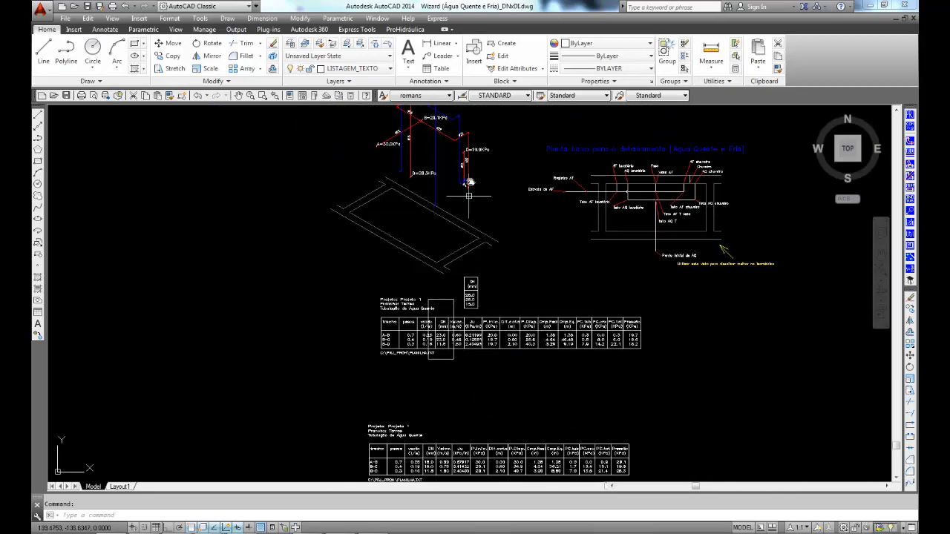
middle_click_drag(459, 275, 456, 290)
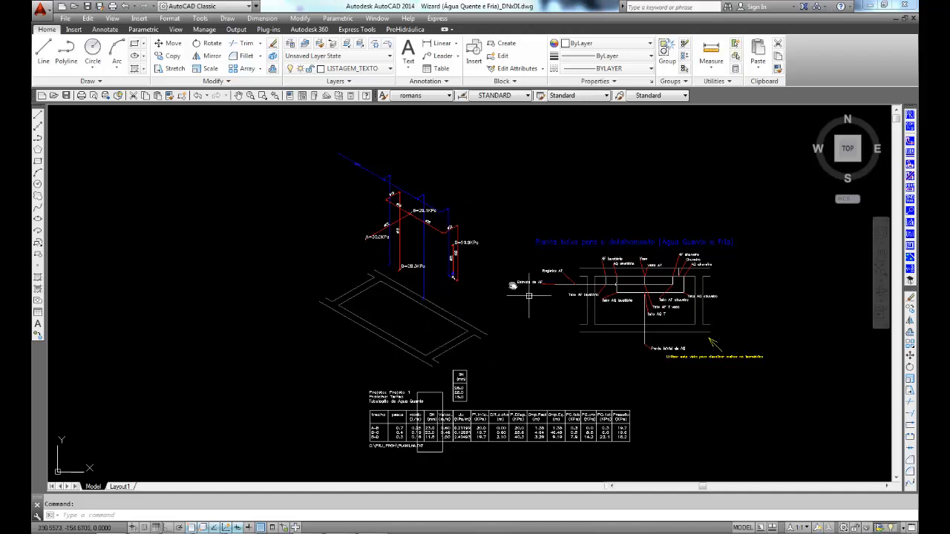
double_click(346, 157)
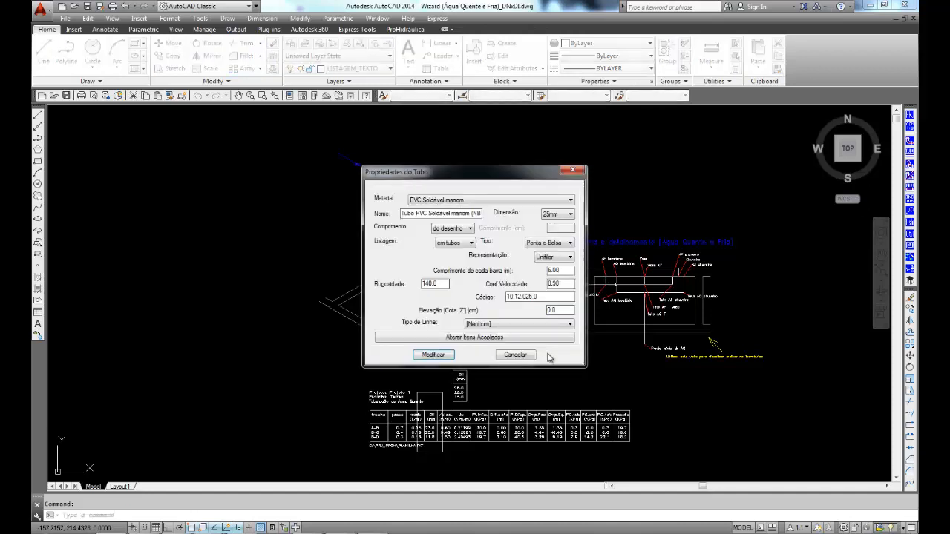
left_click(513, 349)
double_click(349, 158)
left_click(519, 357)
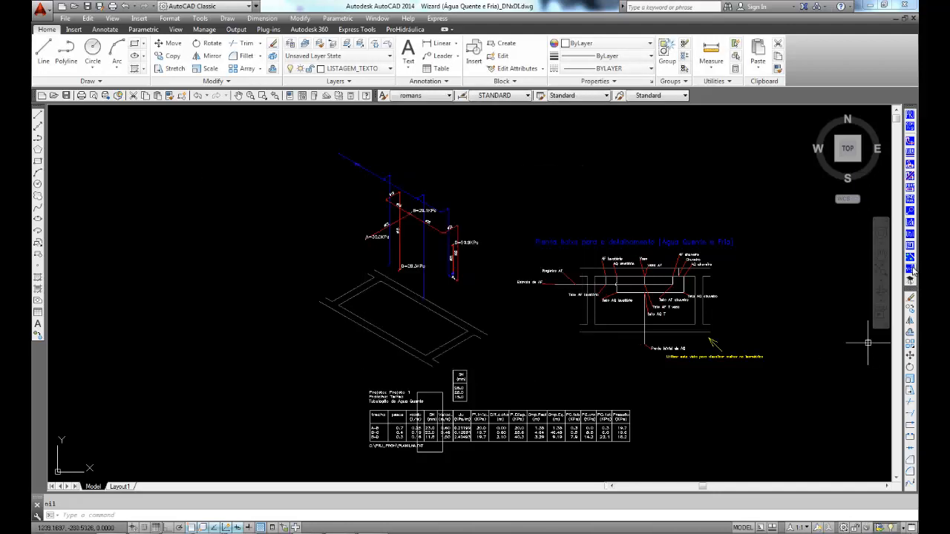
Step: Start identifying the cold-water use points and assign Lavatório, quantity 1, to the washbasin connection in the isometric
left_click(911, 269)
left_click(461, 196)
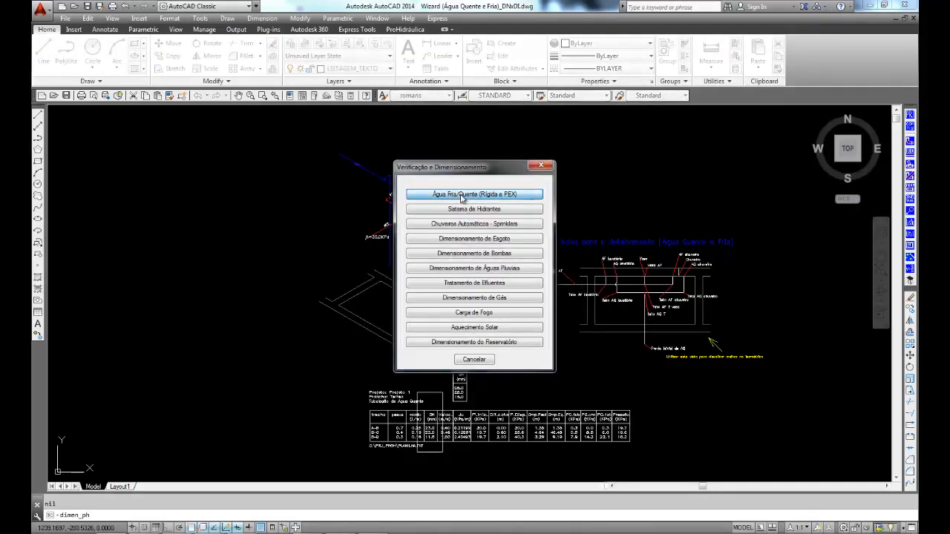
left_click(480, 247)
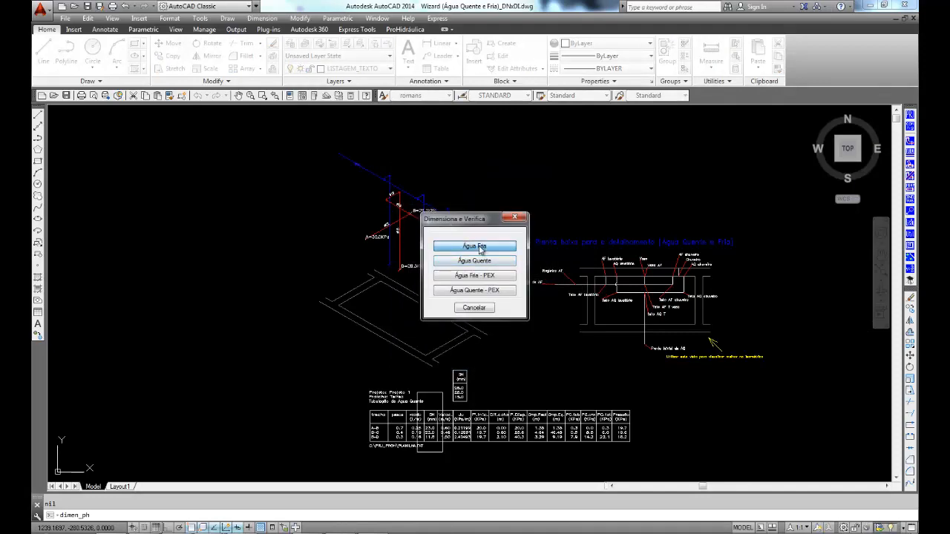
left_click(482, 276)
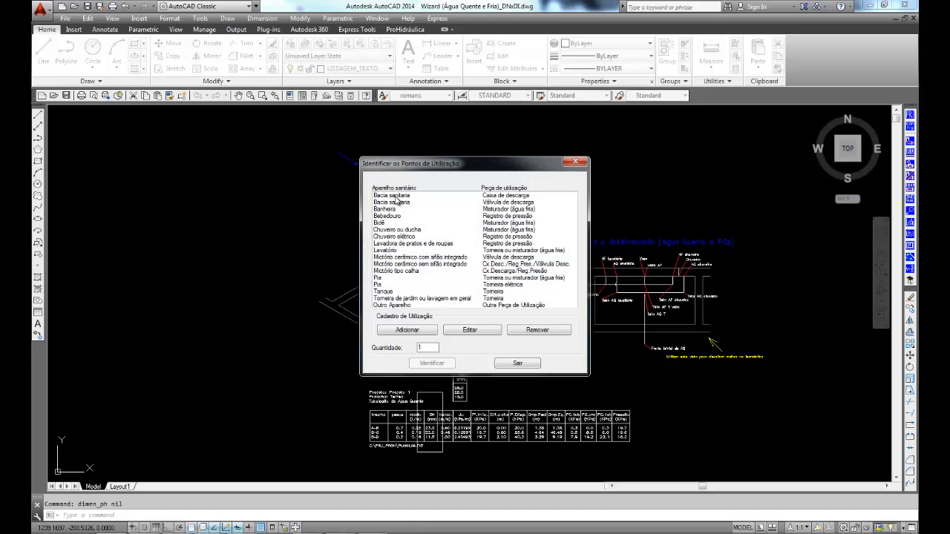
left_click(391, 251)
left_click(432, 363)
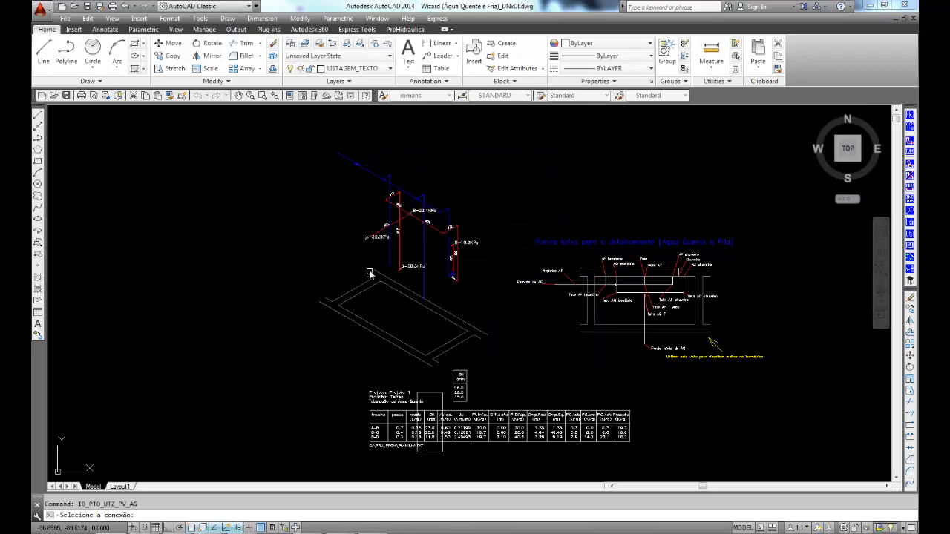
left_click(449, 320)
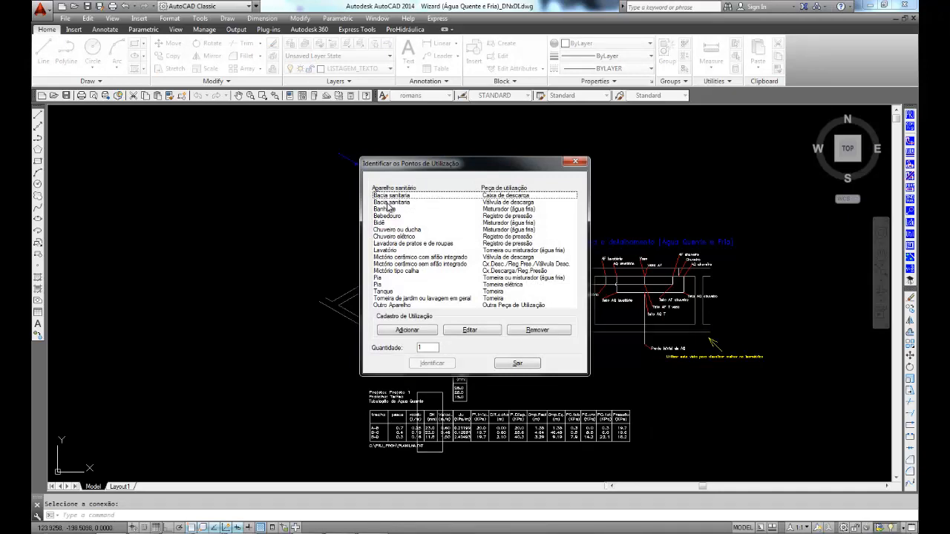
Step: Assign Bacia sanitária with Caixa de descarga to the connection at the lower end of the middle cold-water drop
left_click(390, 196)
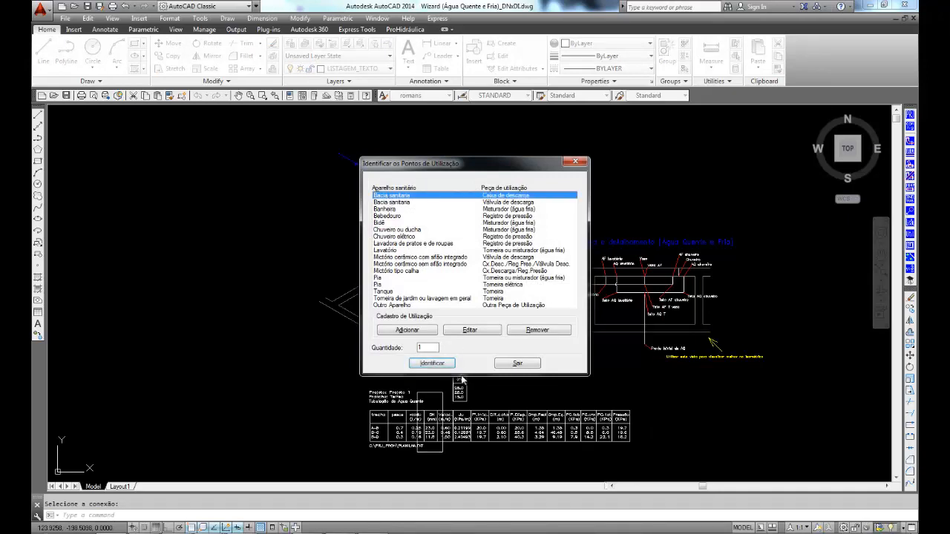
left_click(432, 362)
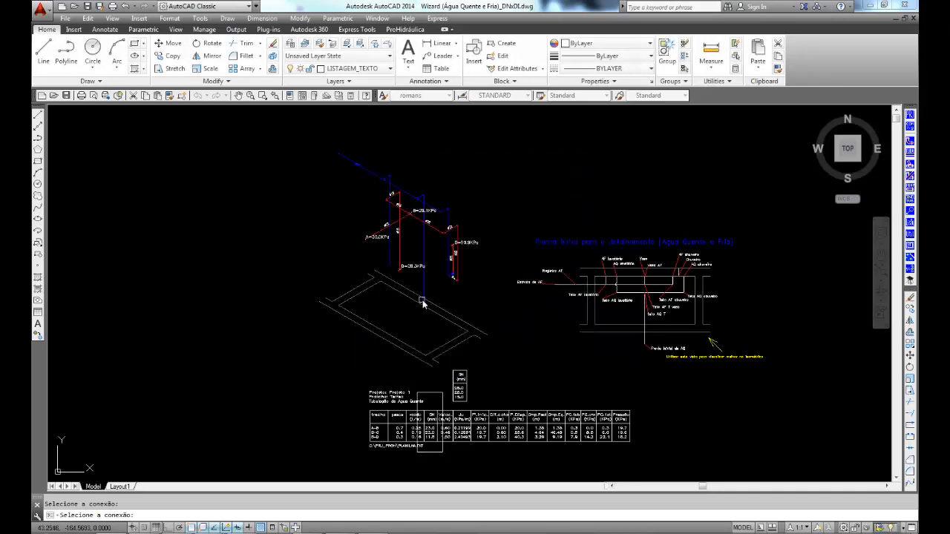
left_click(425, 301)
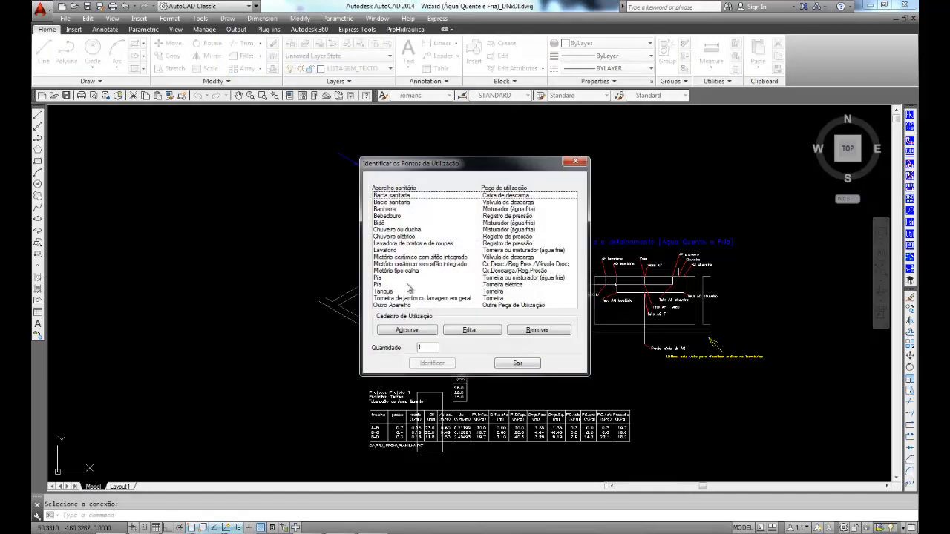
Step: Assign the shower fixture to the connection beside pressure label C and finish identifying the cold-water use points
left_click(410, 236)
left_click(431, 363)
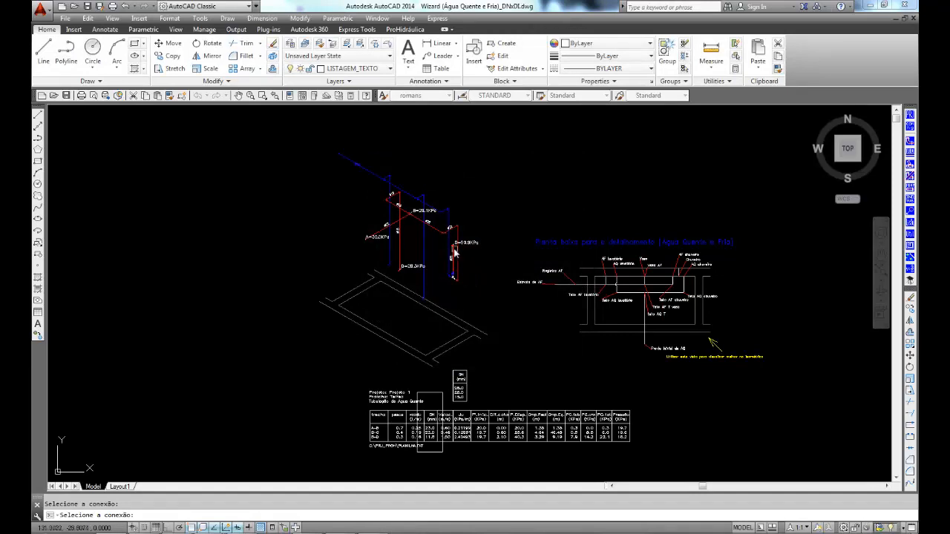
left_click(455, 254)
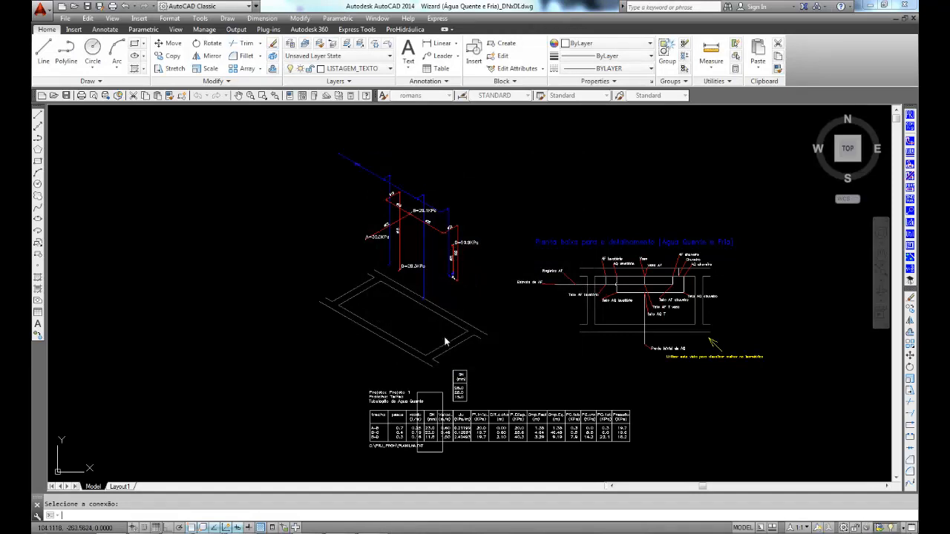
left_click(524, 363)
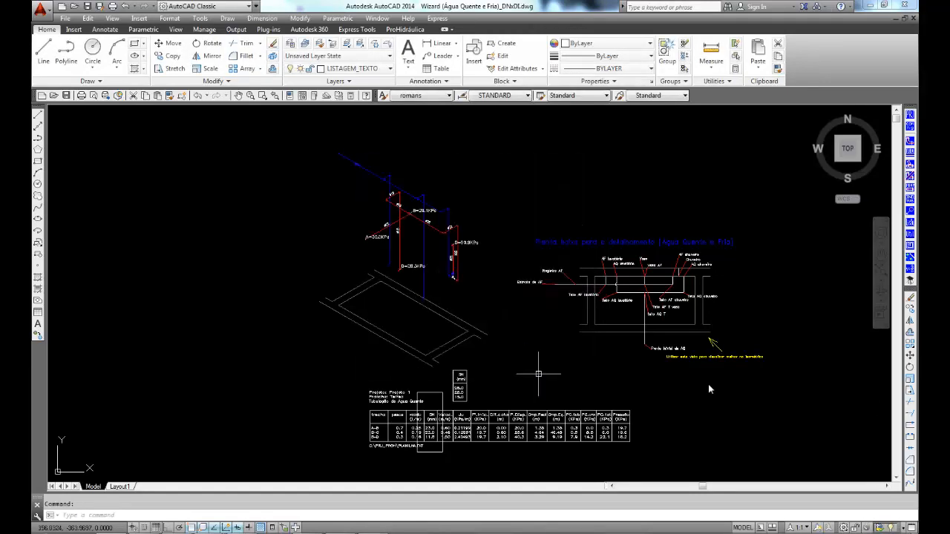
Step: Start the rigid-pipe cold-water verification (Efetuar a Verificação) in the ProHidráulica sizing tools
left_click(911, 268)
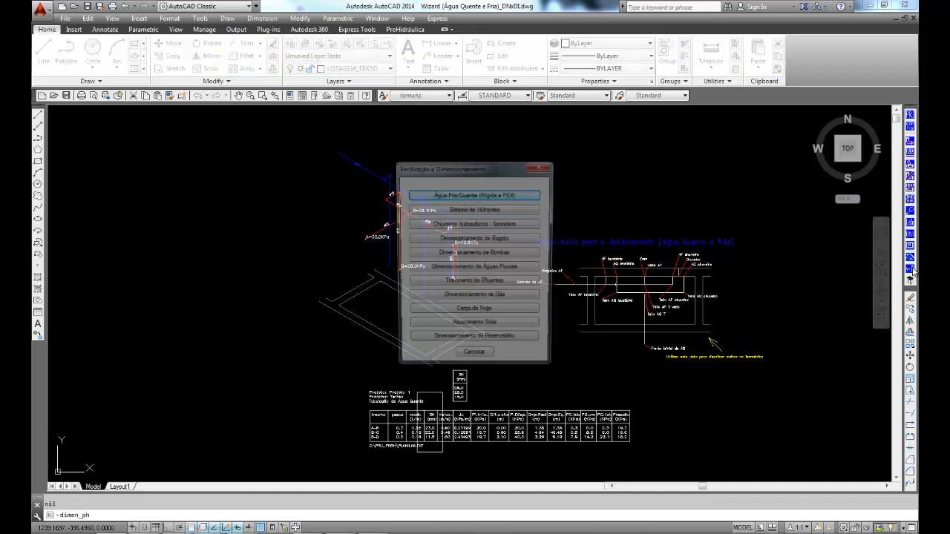
left_click(446, 195)
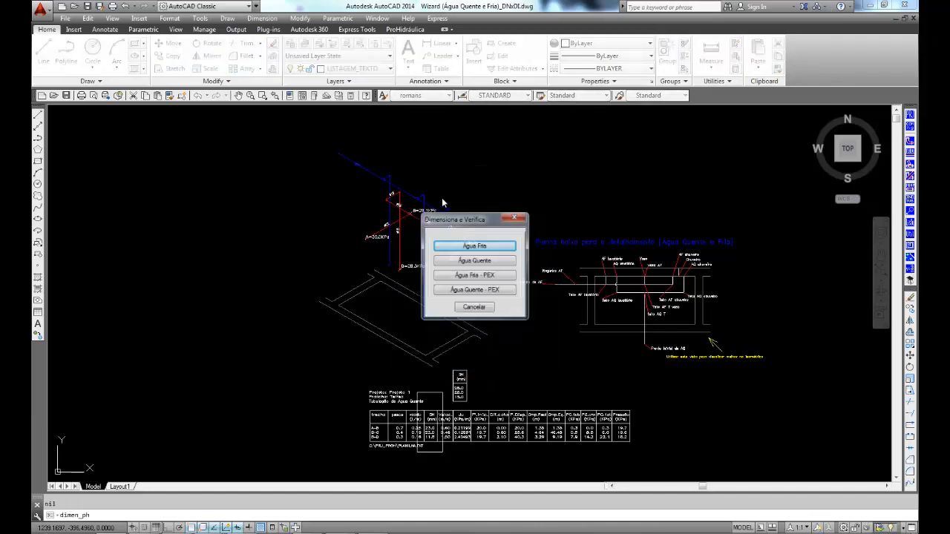
left_click(488, 250)
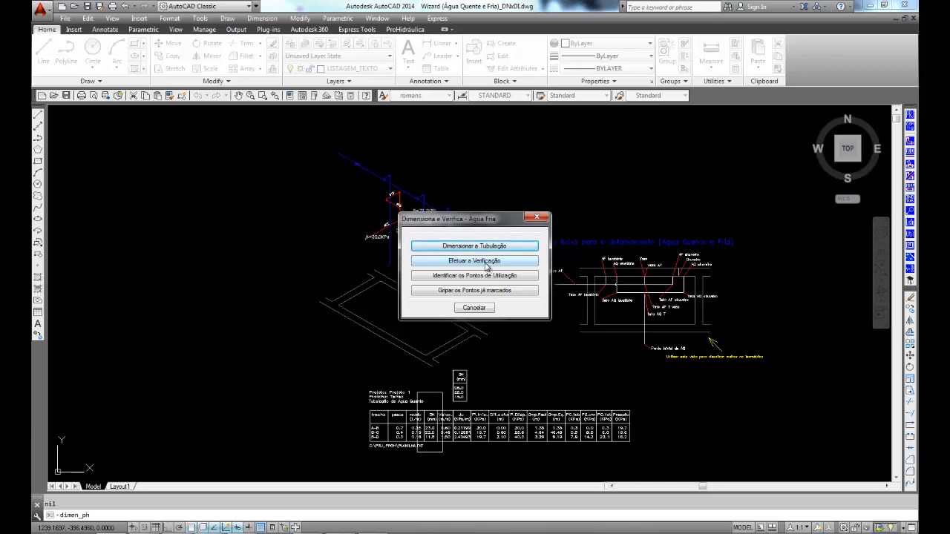
left_click(486, 262)
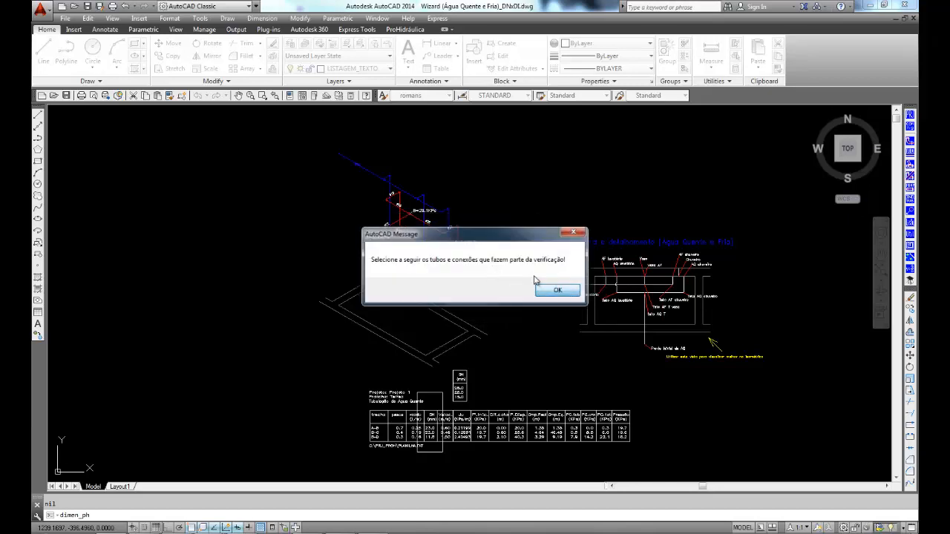
left_click(557, 289)
Step: Select the cold-water inlet run, the washbasin drop and the lower end of the toilet drop in the isometric for verification
left_click(363, 122)
left_click(295, 173)
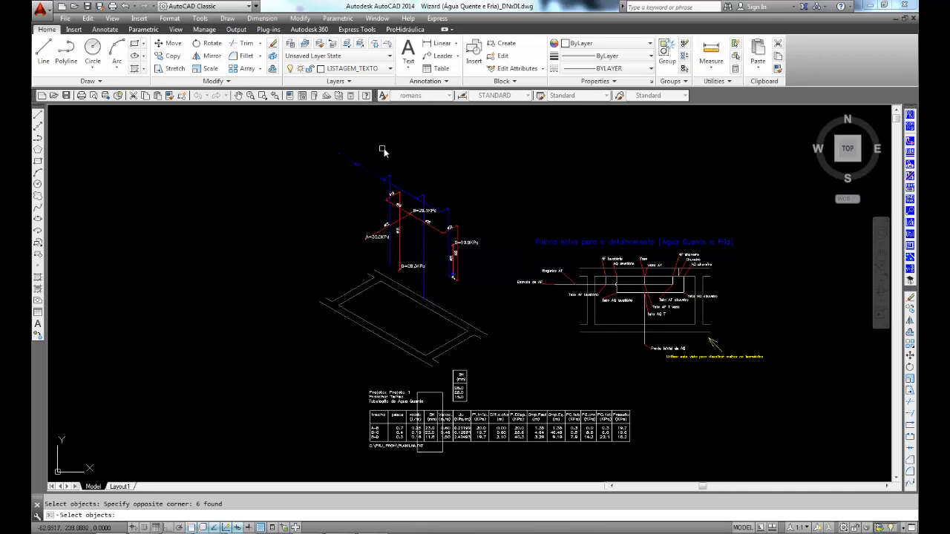
left_click(405, 159)
left_click(358, 197)
left_click(391, 276)
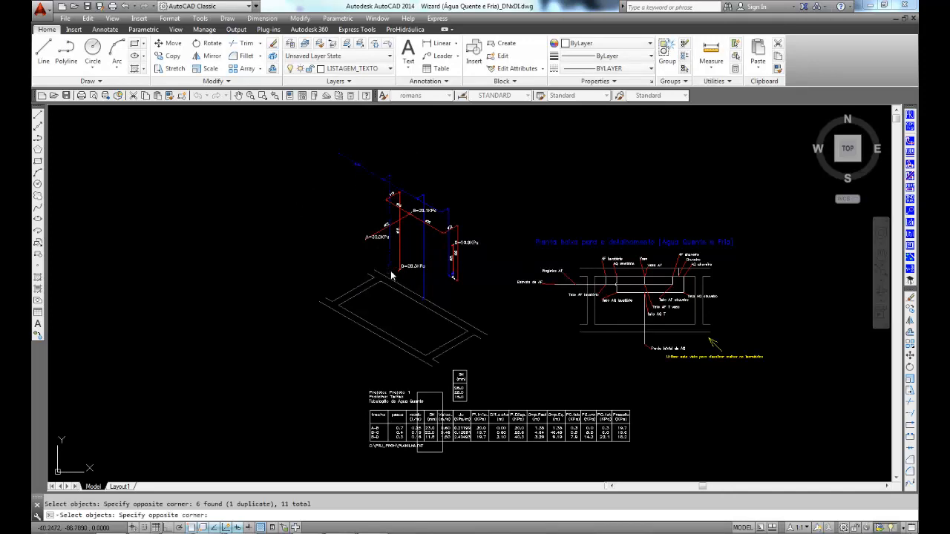
left_click(377, 254)
left_click(433, 289)
left_click(414, 306)
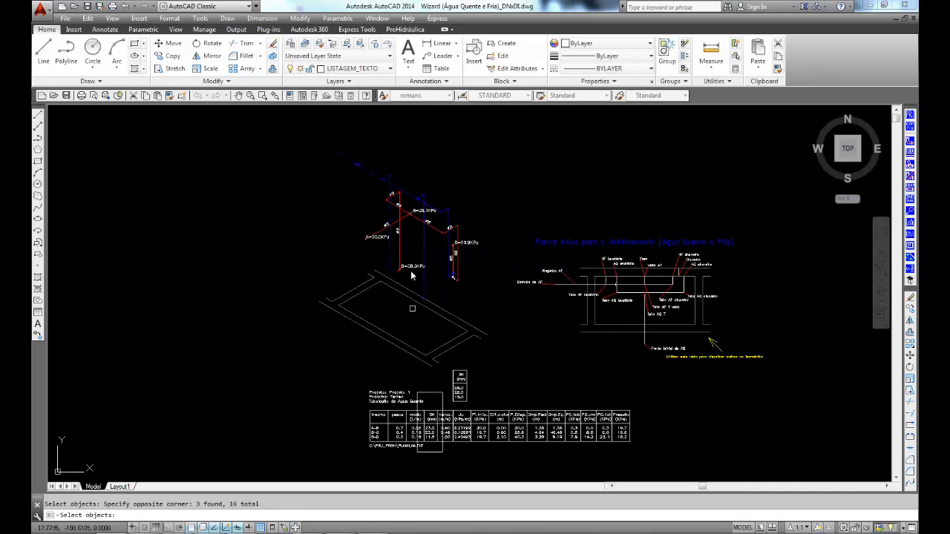
Step: Add the upper cold-water branch and the shower drop to the selection, accepting all materials and pipe types in the filter
left_click(445, 181)
left_click(412, 212)
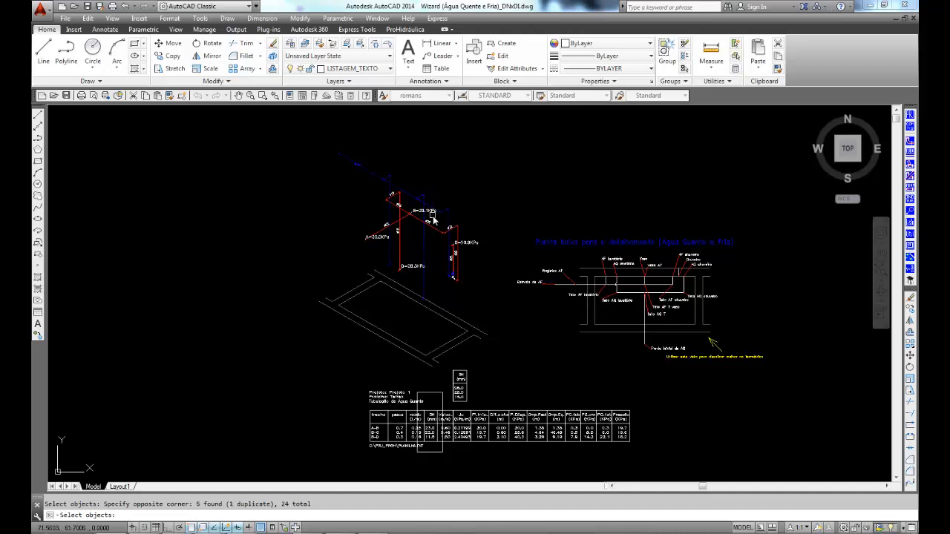
left_click(439, 285)
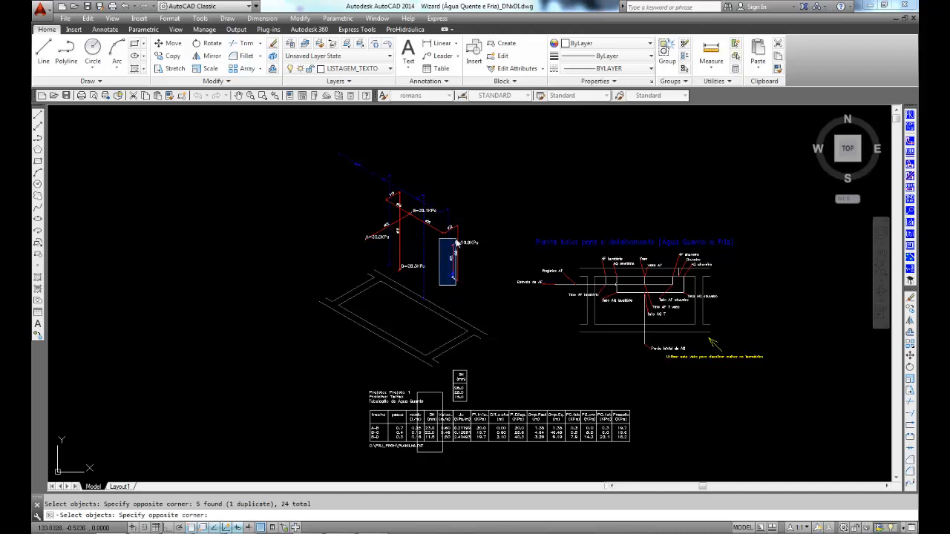
left_click(457, 242)
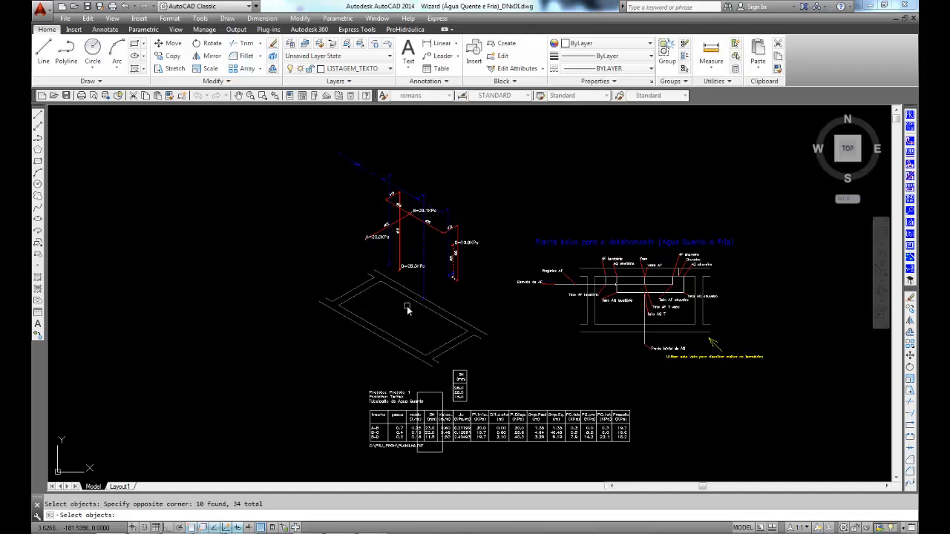
key("Return")
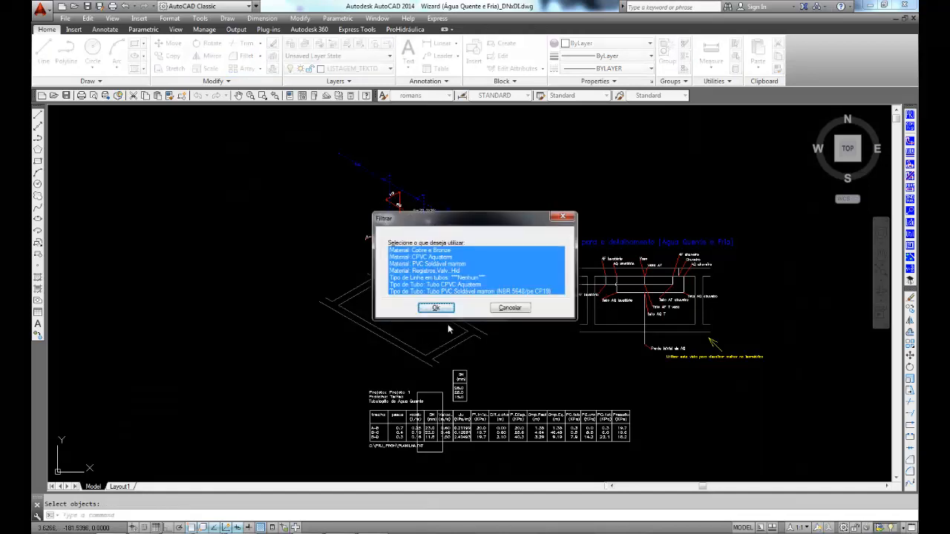
left_click(436, 308)
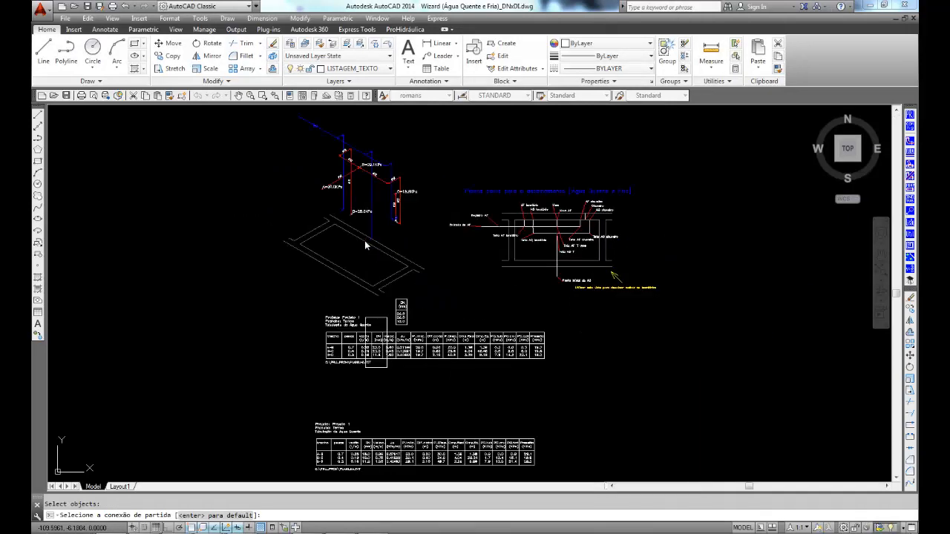
Step: Try to trace the cold-water paths from the default starting connection, ignoring connections without a pipe-link configuration
key("Return")
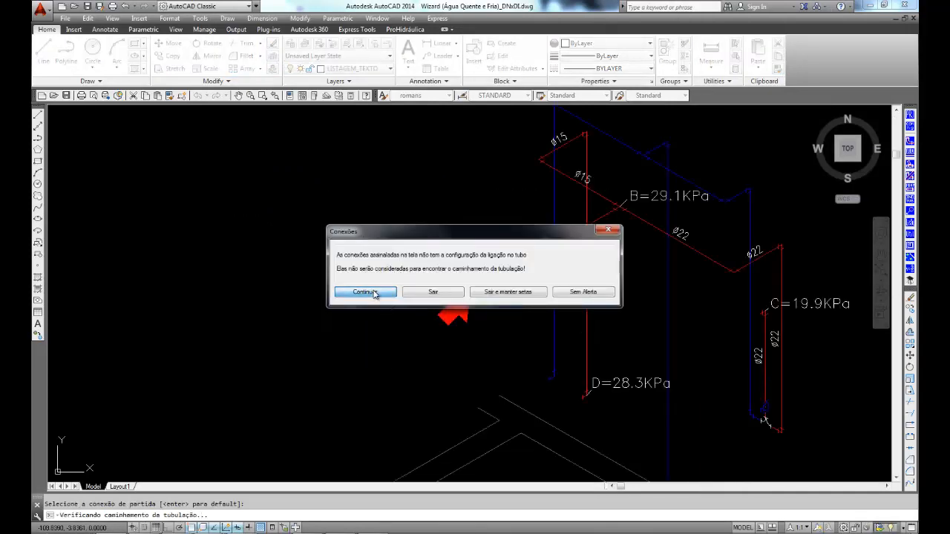
left_click(365, 292)
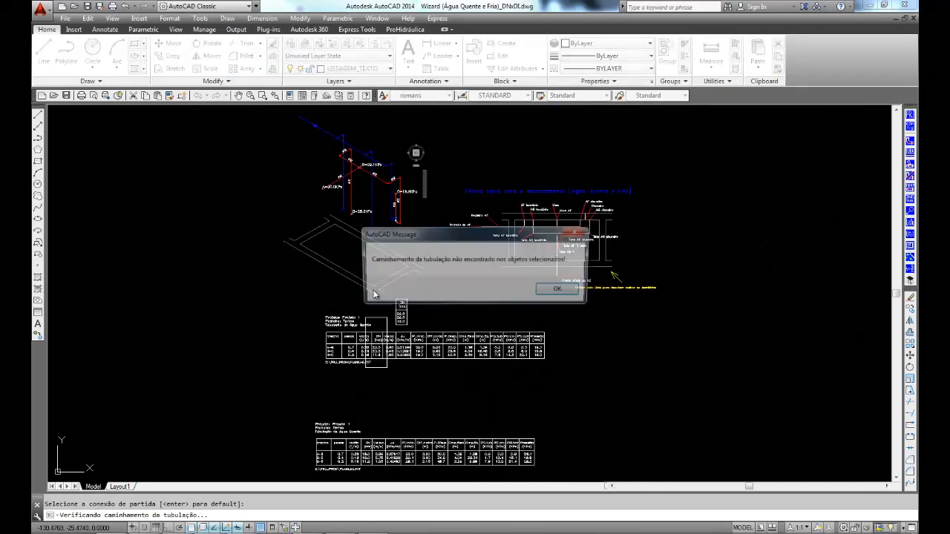
left_click(560, 289)
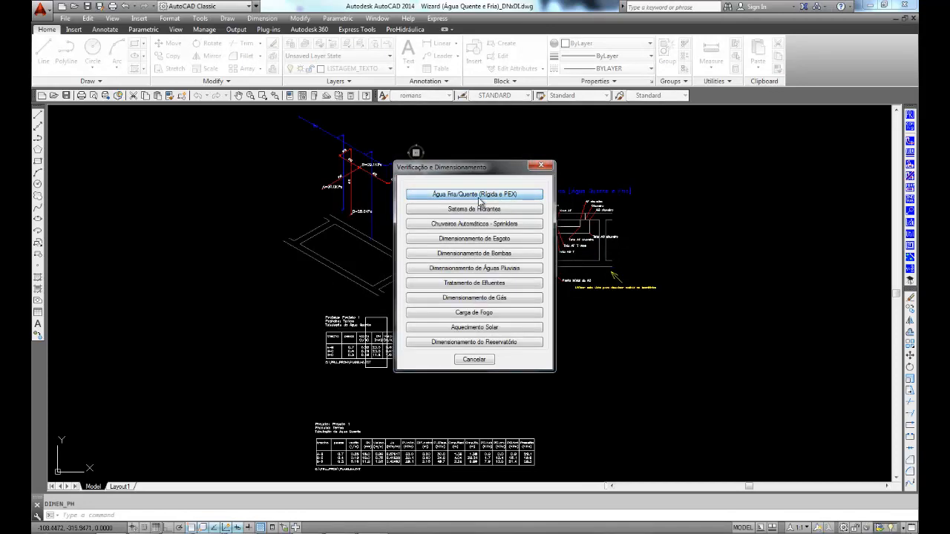
Step: Restart the cold-water verification to make a new selection of pipes and connections
left_click(479, 194)
left_click(466, 248)
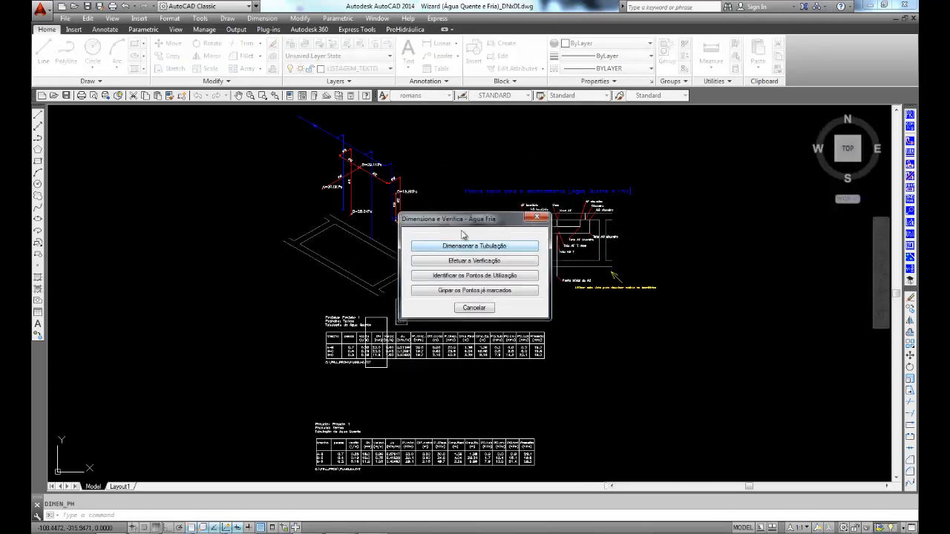
left_click(474, 260)
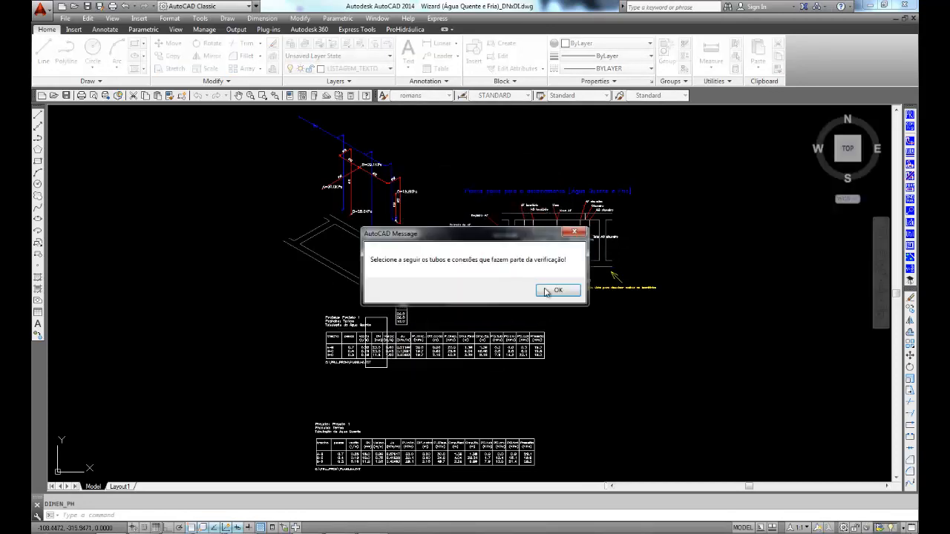
left_click(546, 292)
Step: Select the cold-water inlet run with its valve and the washbasin drop down to its lower connection
middle_click_drag(298, 191, 320, 274)
left_click(361, 176)
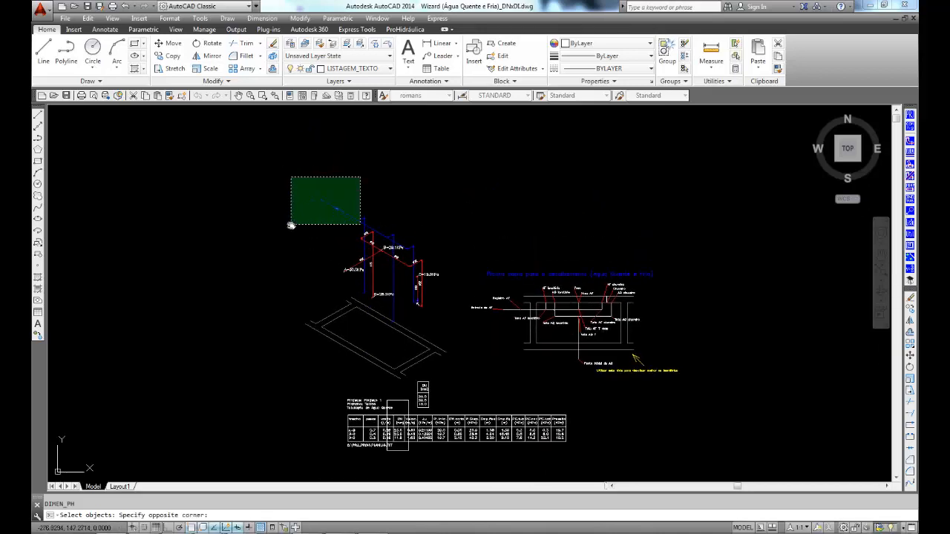
left_click(291, 224)
left_click(371, 207)
left_click(351, 225)
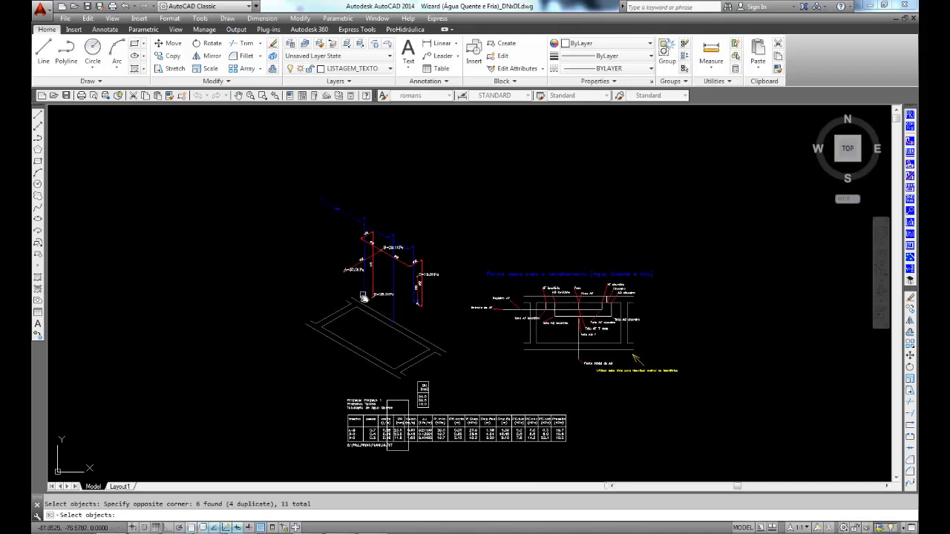
left_click(364, 297)
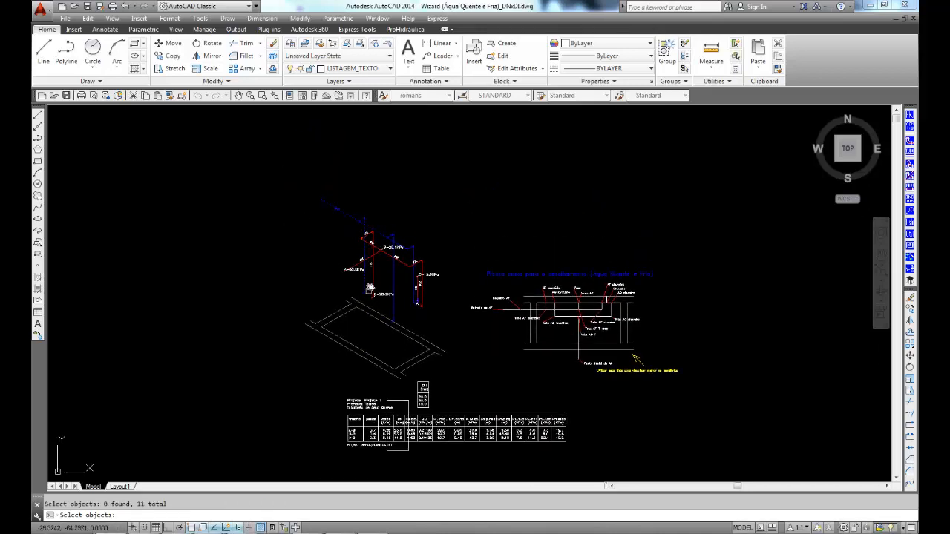
left_click(369, 285)
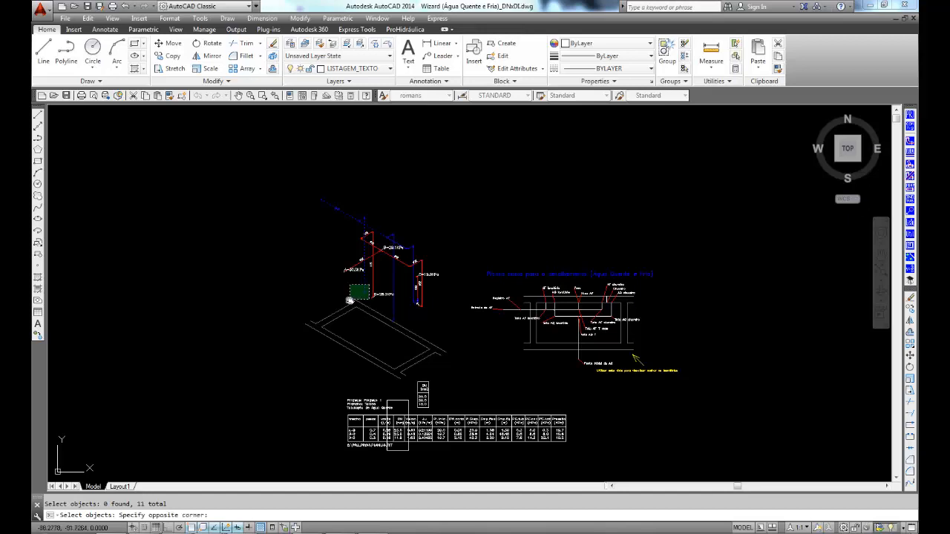
left_click(346, 300)
Step: Add the upper branch, shower drop and toilet drop to the verification selection, keeping every material and pipe type in the filter
left_click(408, 222)
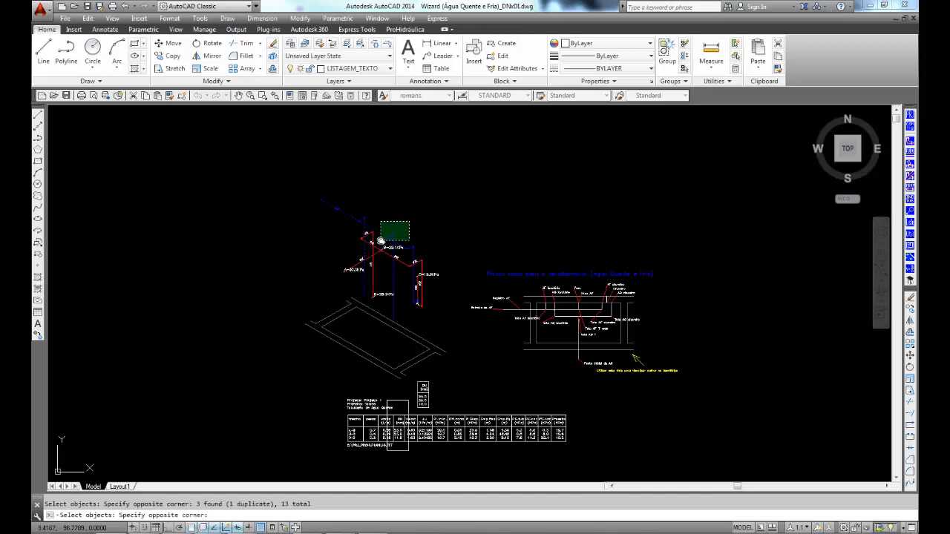
left_click(386, 236)
left_click(422, 243)
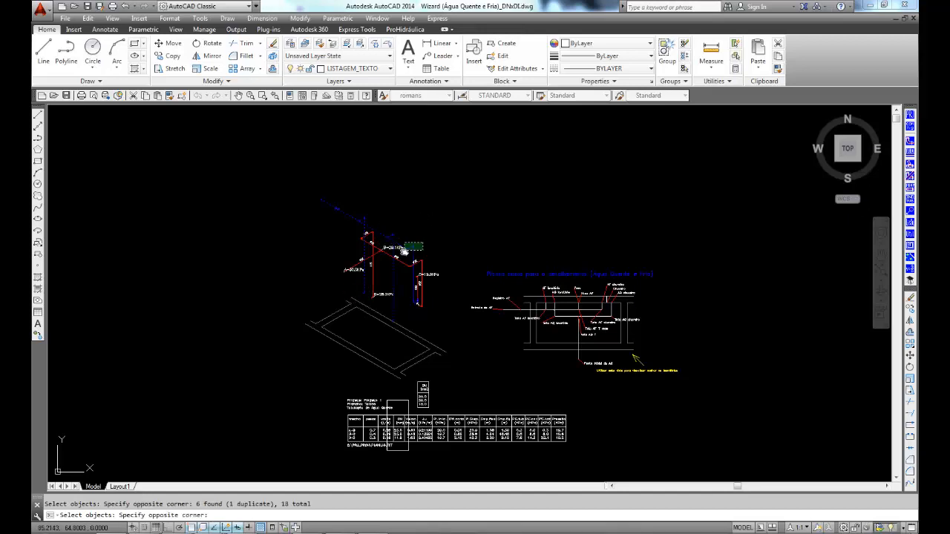
left_click(408, 311)
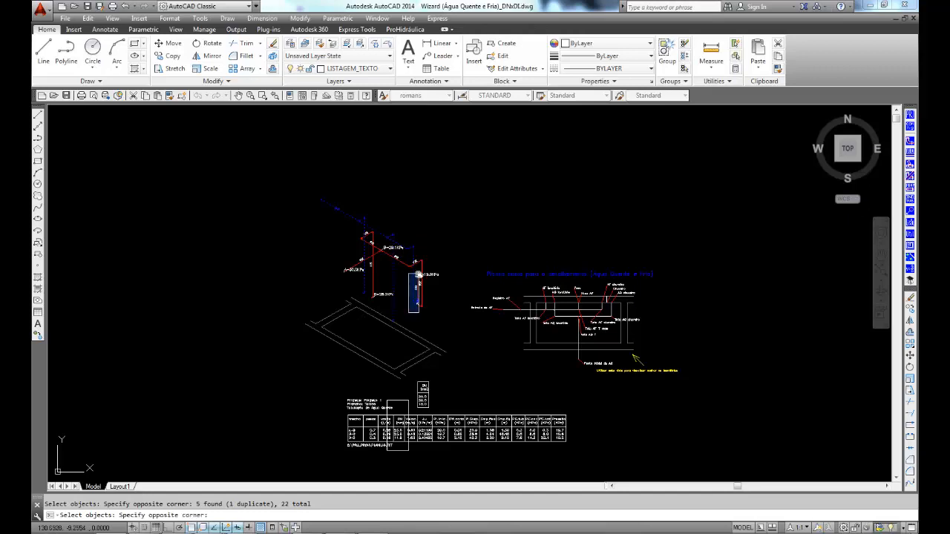
left_click(417, 276)
left_click(382, 306)
left_click(400, 336)
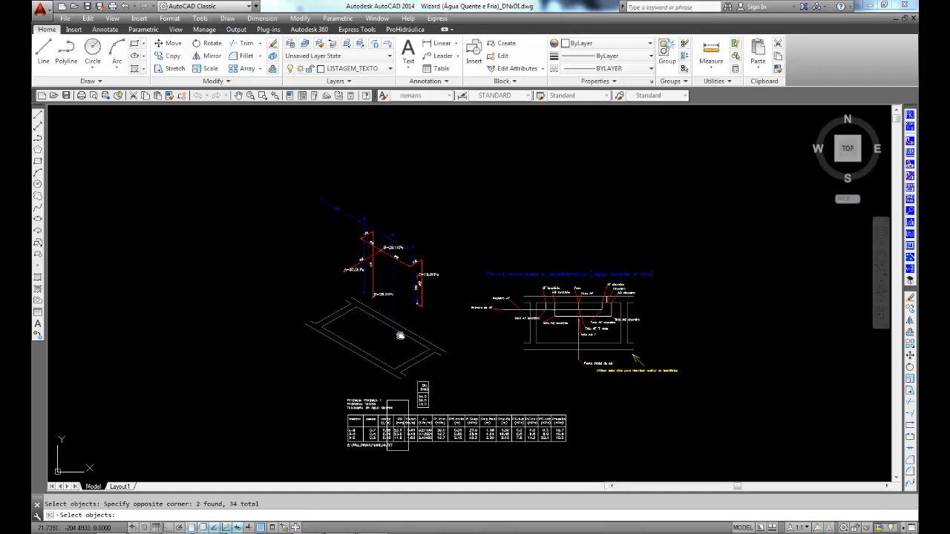
key("Return")
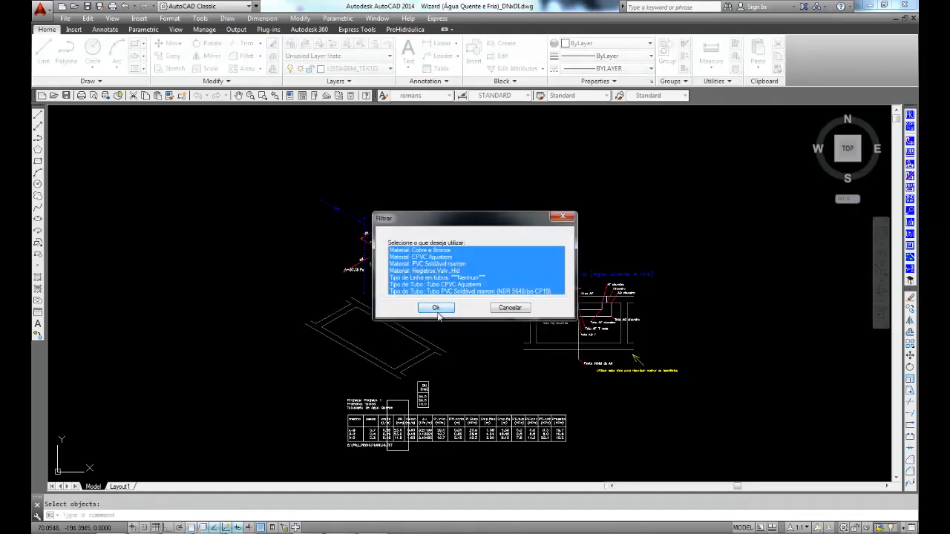
left_click(427, 308)
Step: Set the outer end of the cold-water inlet as the starting connection and accept the traced paths to the use points
left_click(320, 199)
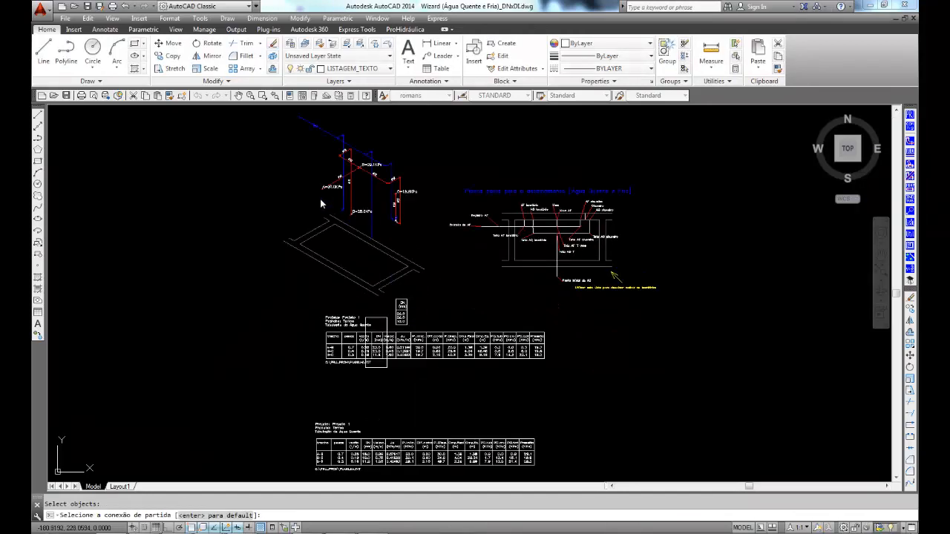
key("Return")
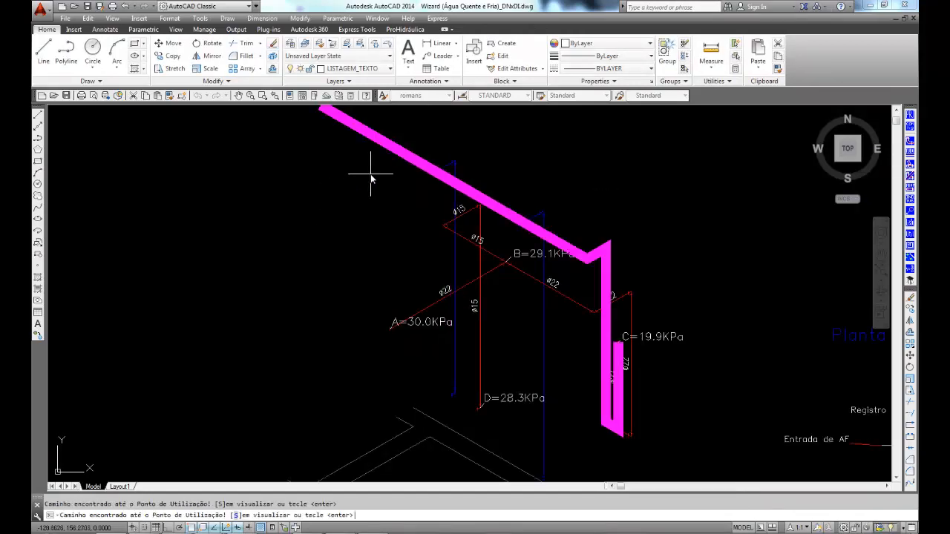
key("Return")
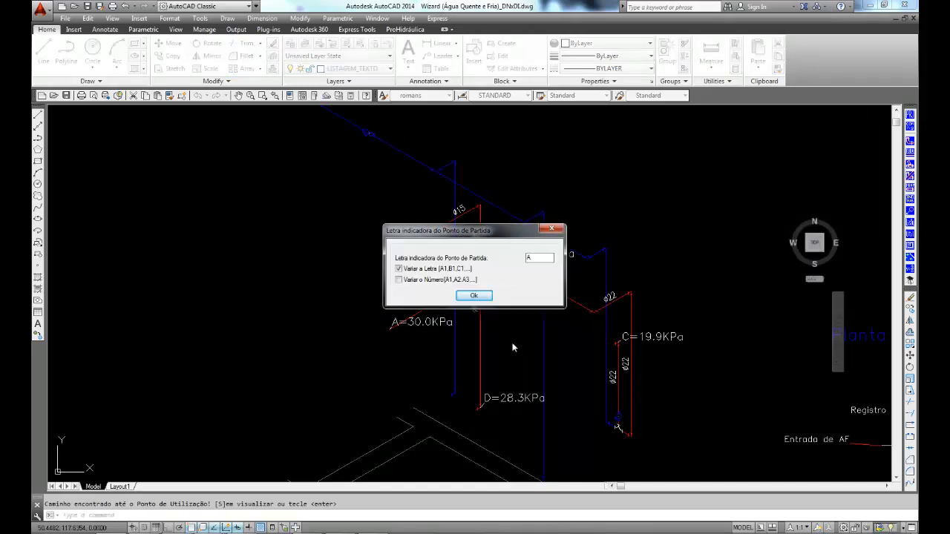
Step: Label the starting point A with varying letters and run the isometric verification with an initial pressure of 30 KPa
left_click(474, 296)
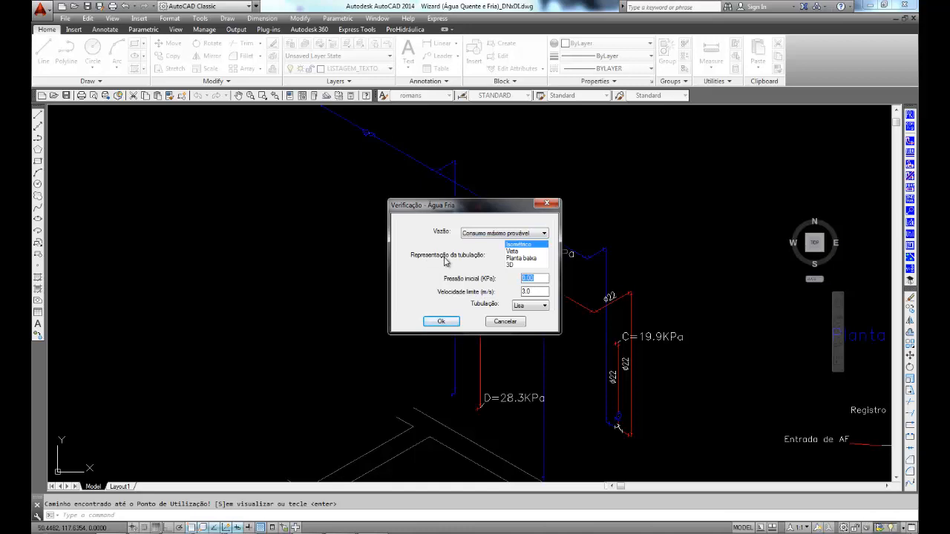
type("30")
left_click(450, 324)
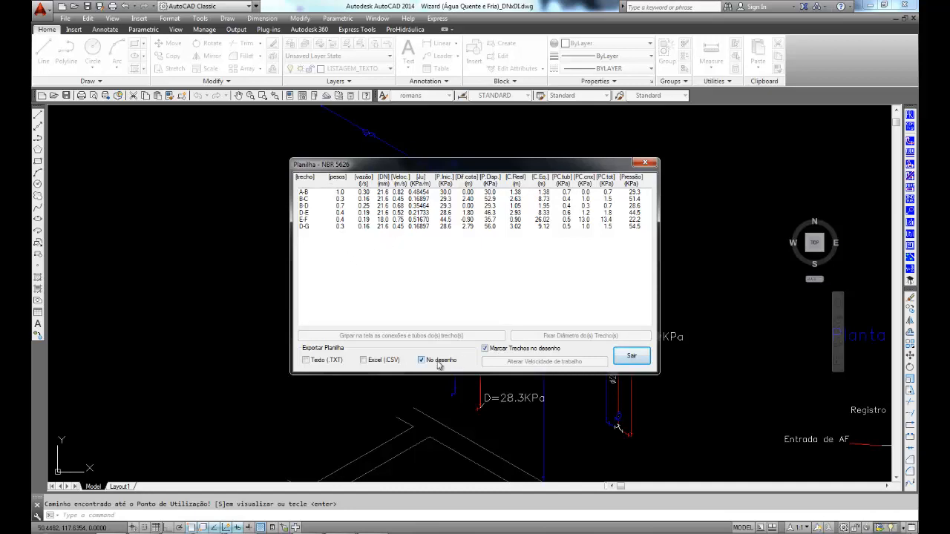
Step: Mark the sections with Identificador + Pressão using the KPa suffix and place the cold-water results table above the isometric
left_click(638, 360)
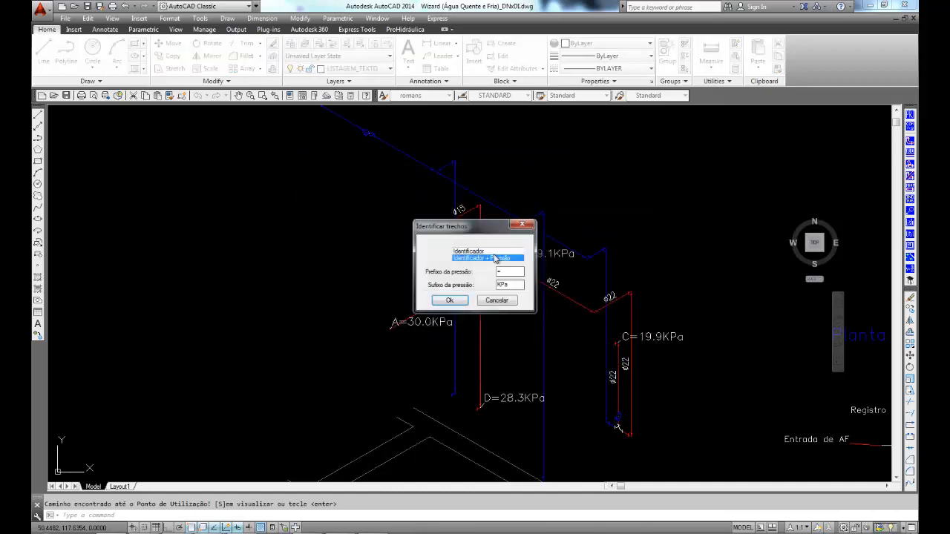
left_click(450, 300)
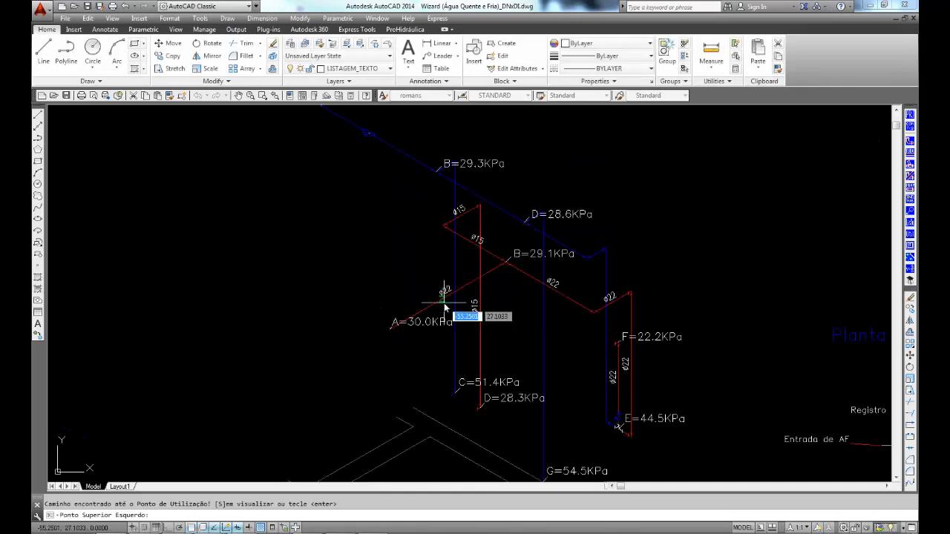
middle_click_drag(226, 291, 269, 466)
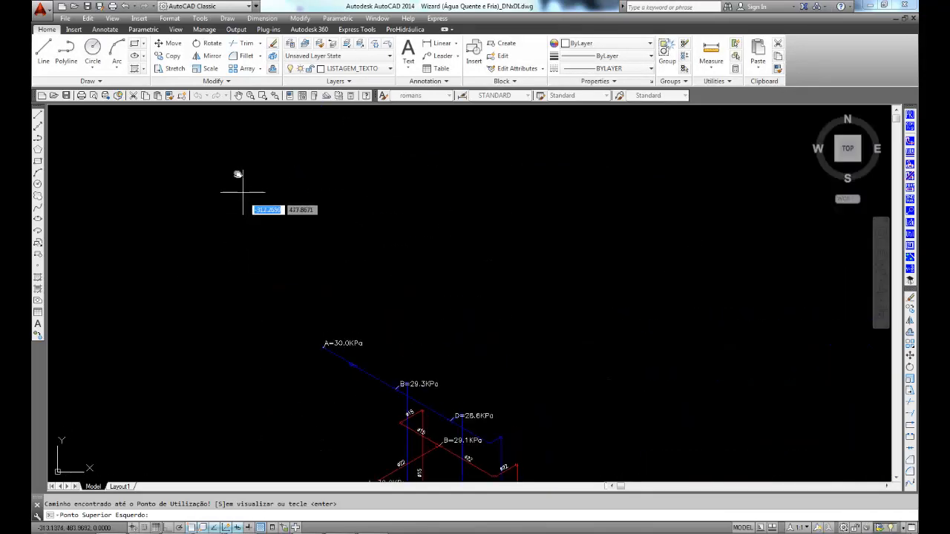
left_click(231, 148)
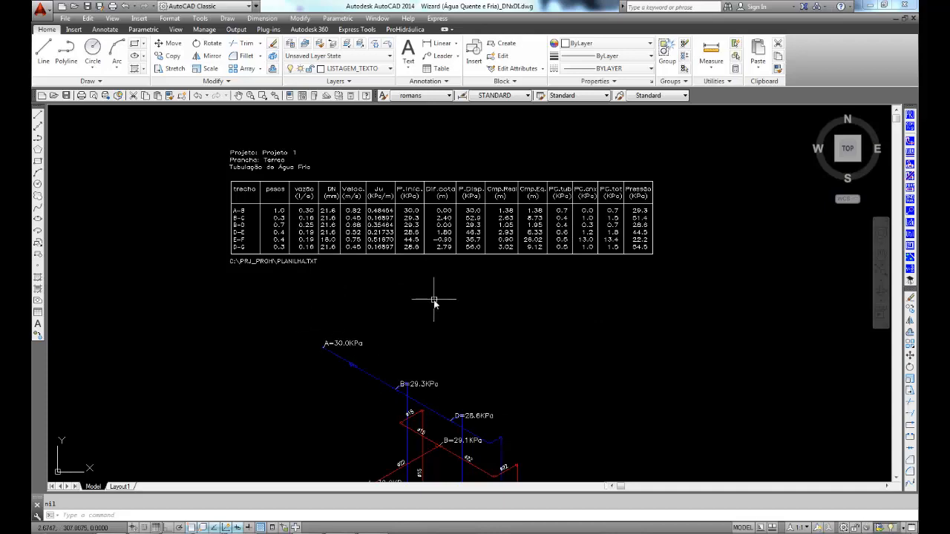
middle_click_drag(489, 335, 441, 265)
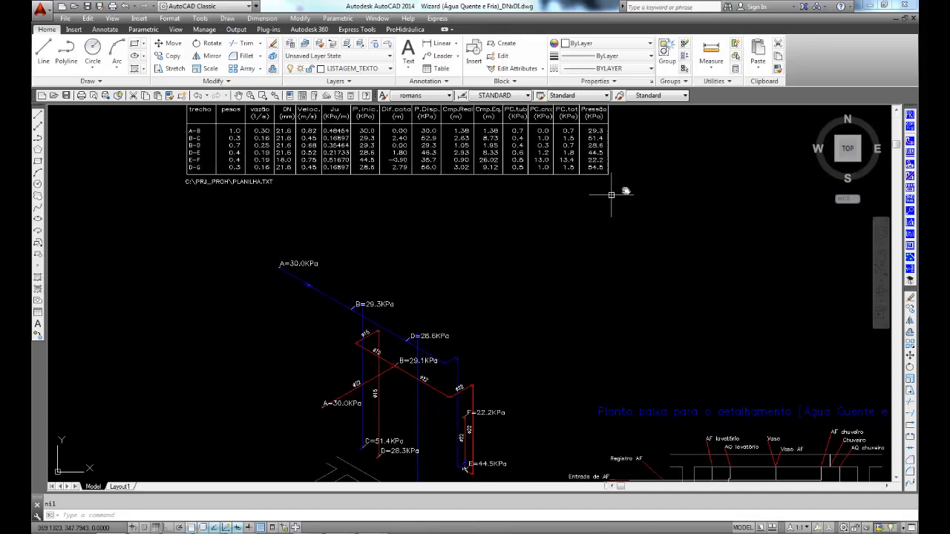